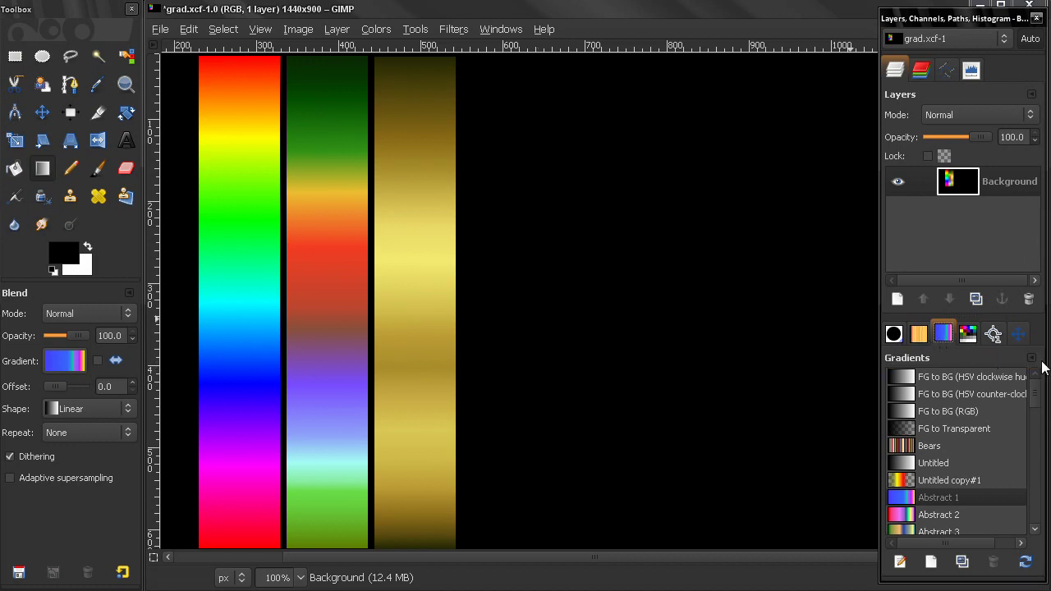
Open the Gradients dock's tab menu and show the Gradients Menu submenu
click(1032, 359)
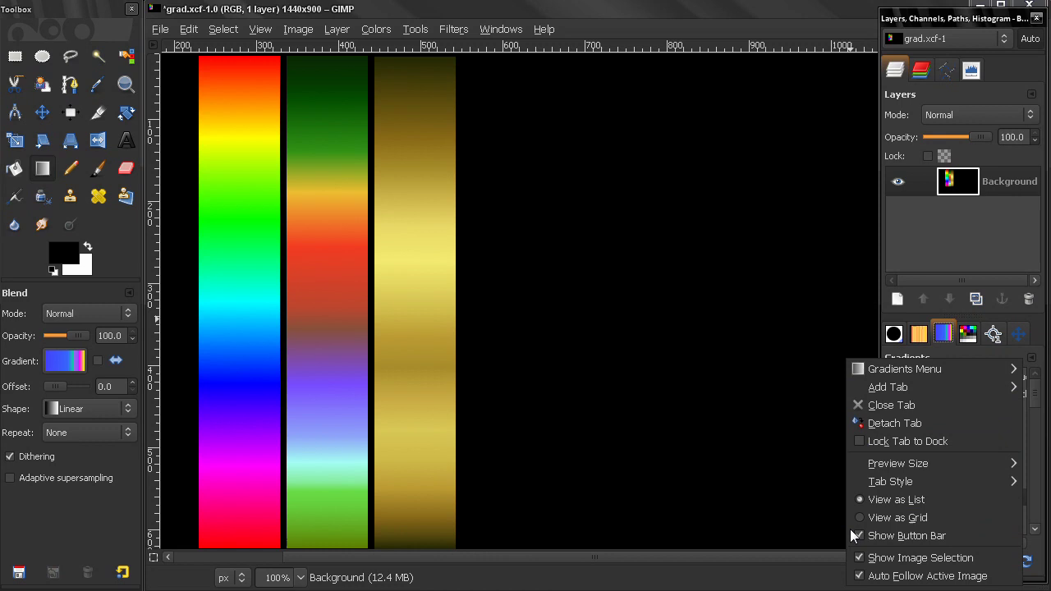
mouse_move(899, 371)
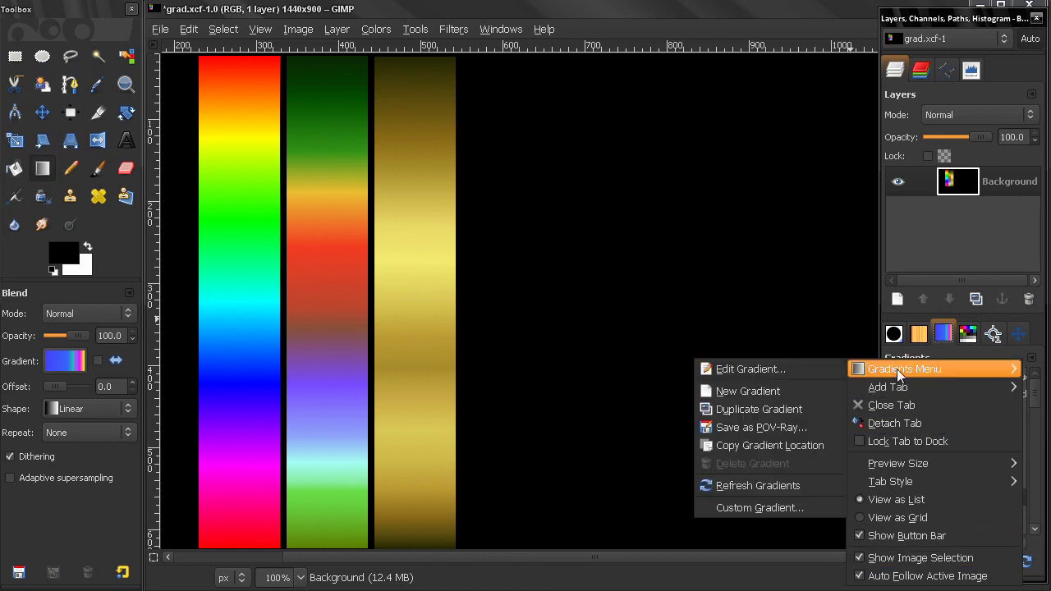
Make a 400×30 Custom Gradient sample, drag its layer into grad.xcf, then undo that copy
click(789, 507)
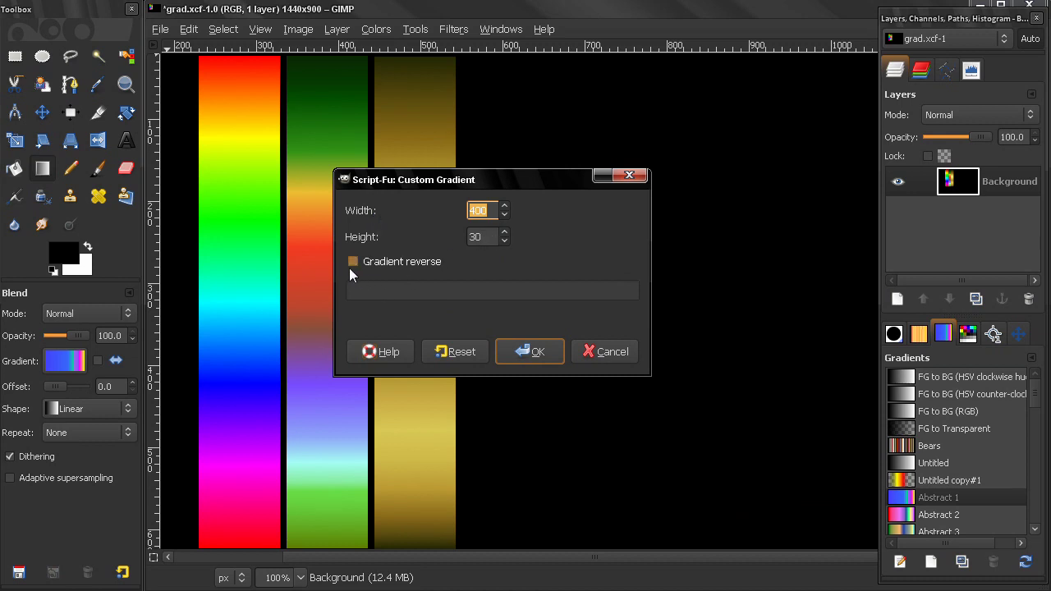
click(525, 353)
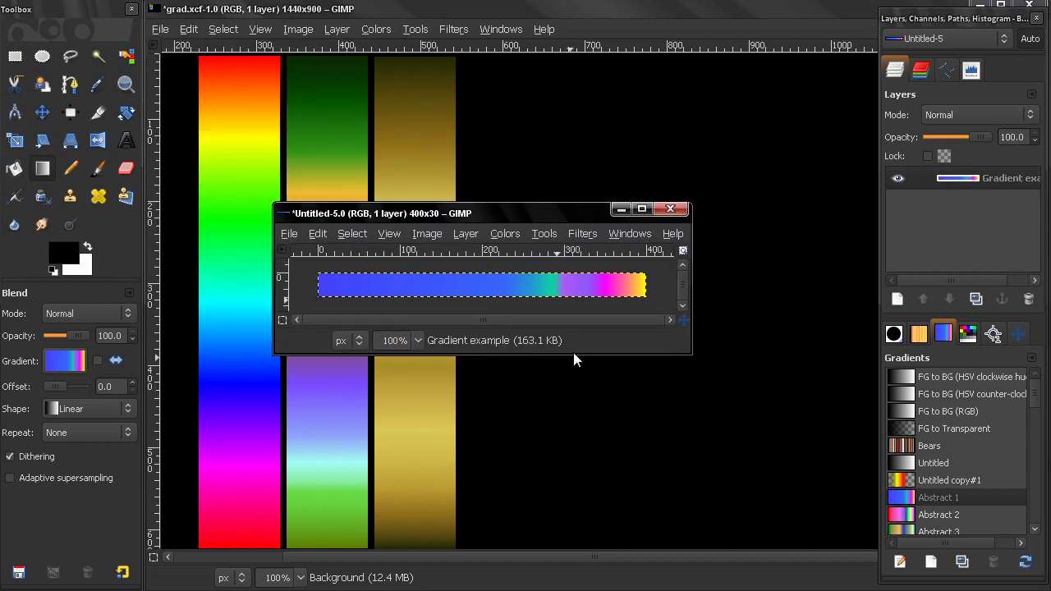
drag(573, 362, 566, 435)
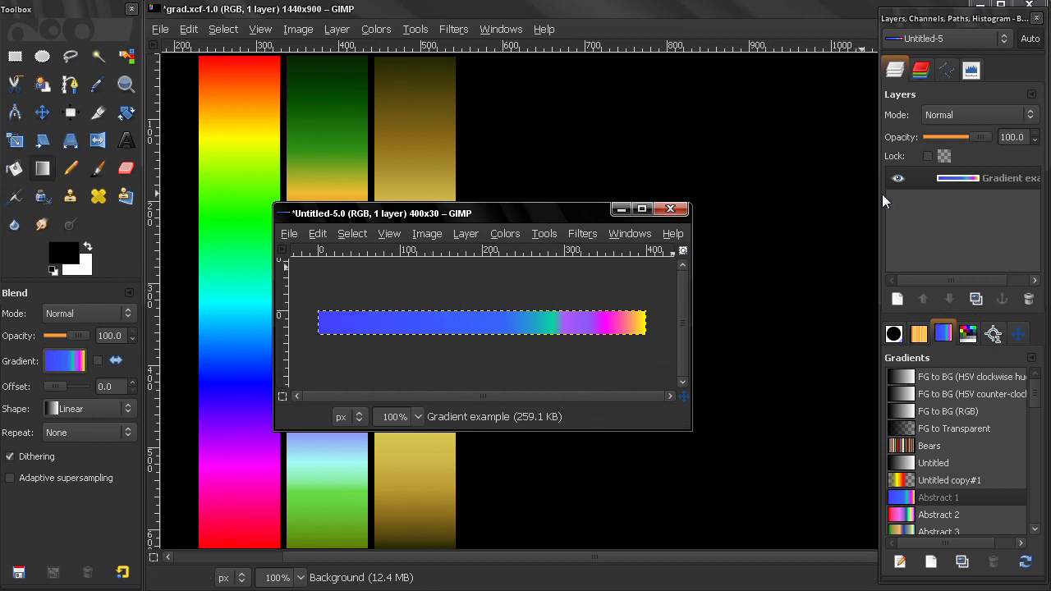
drag(981, 177, 552, 145)
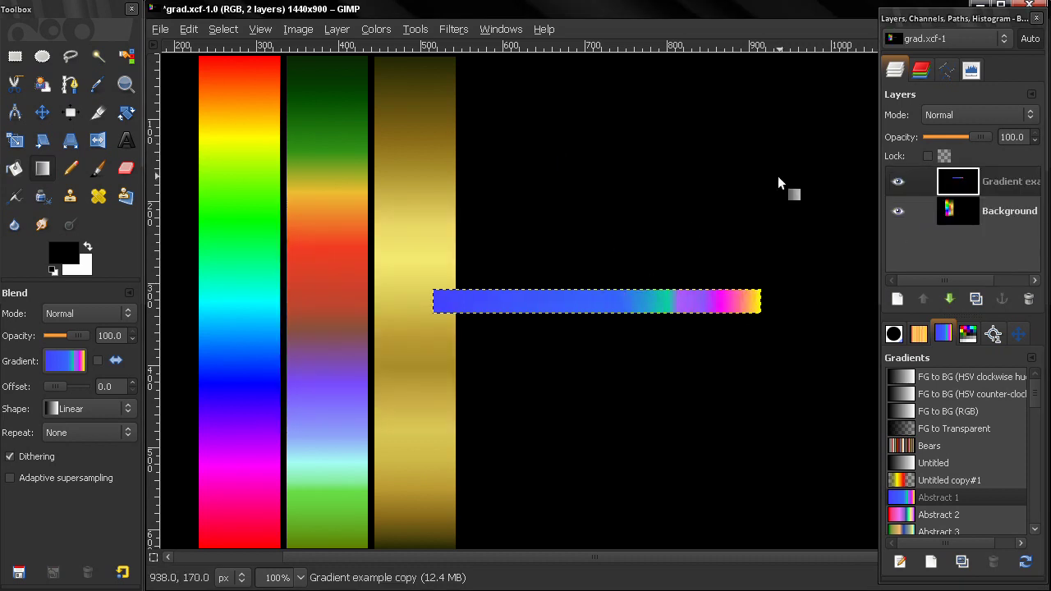
key(ctrl+z)
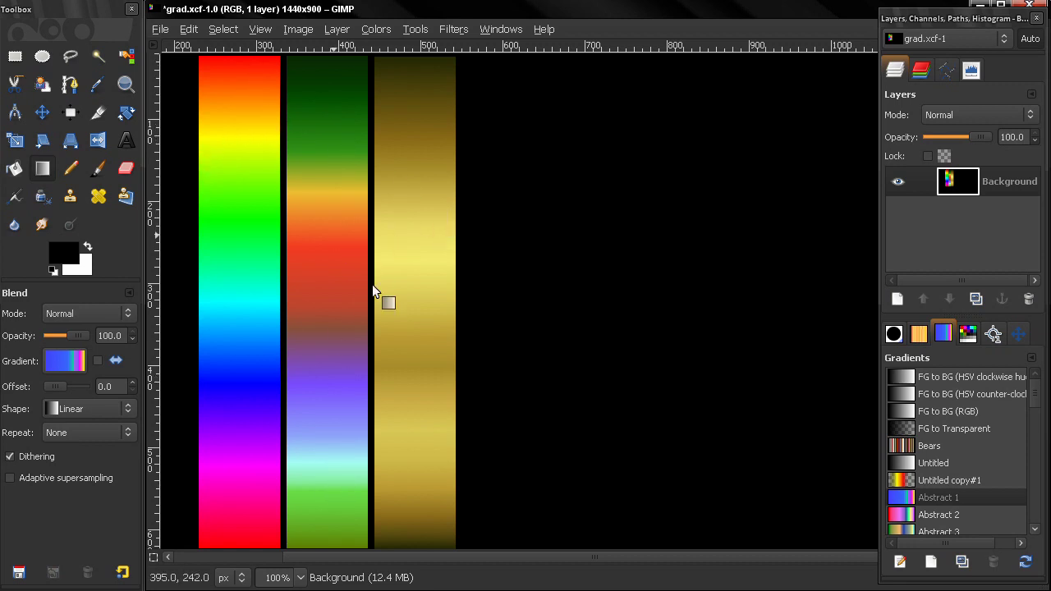
Create the new black-to-white gradient Untitled#1 and browse the Gradient Editor's panel menu
click(929, 561)
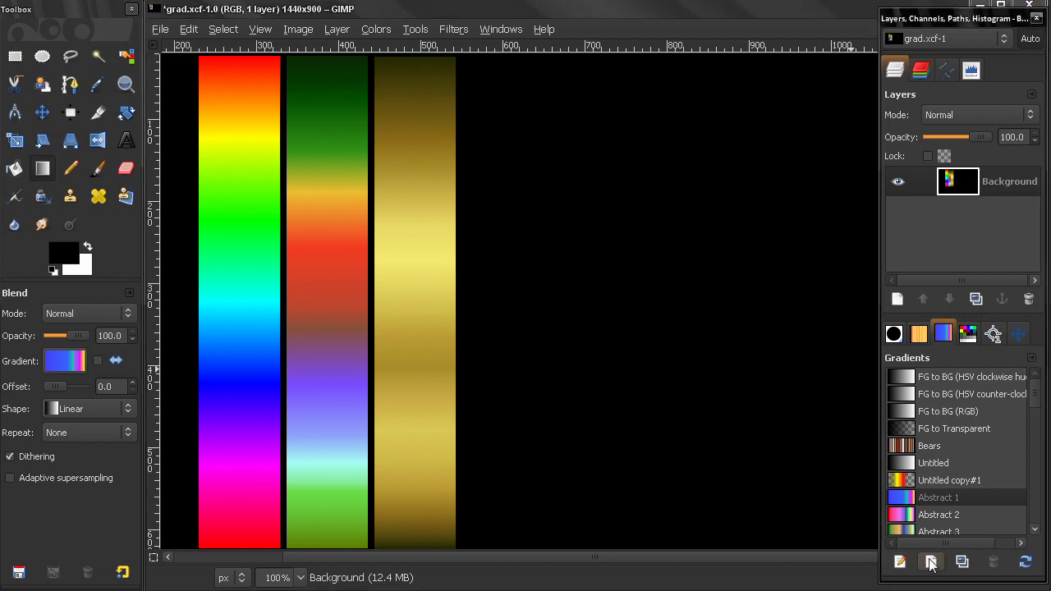
drag(910, 441, 684, 62)
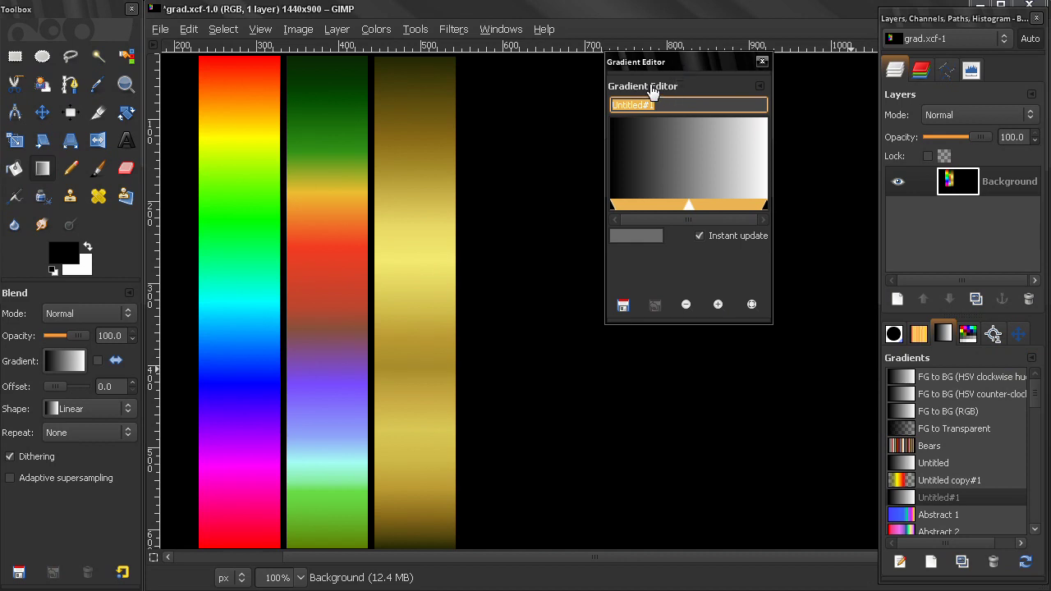
click(759, 87)
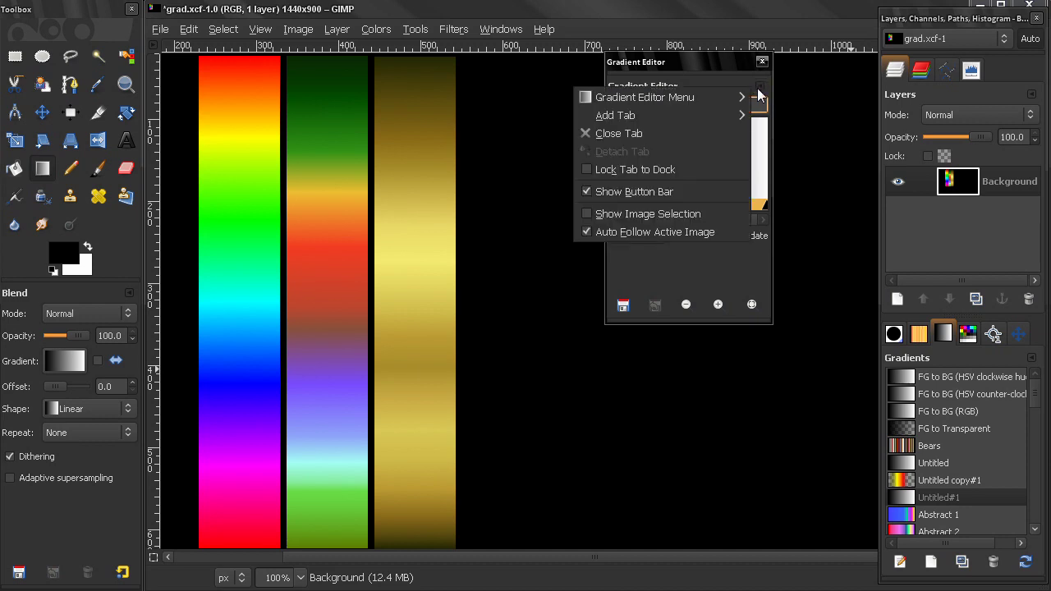
mouse_move(708, 99)
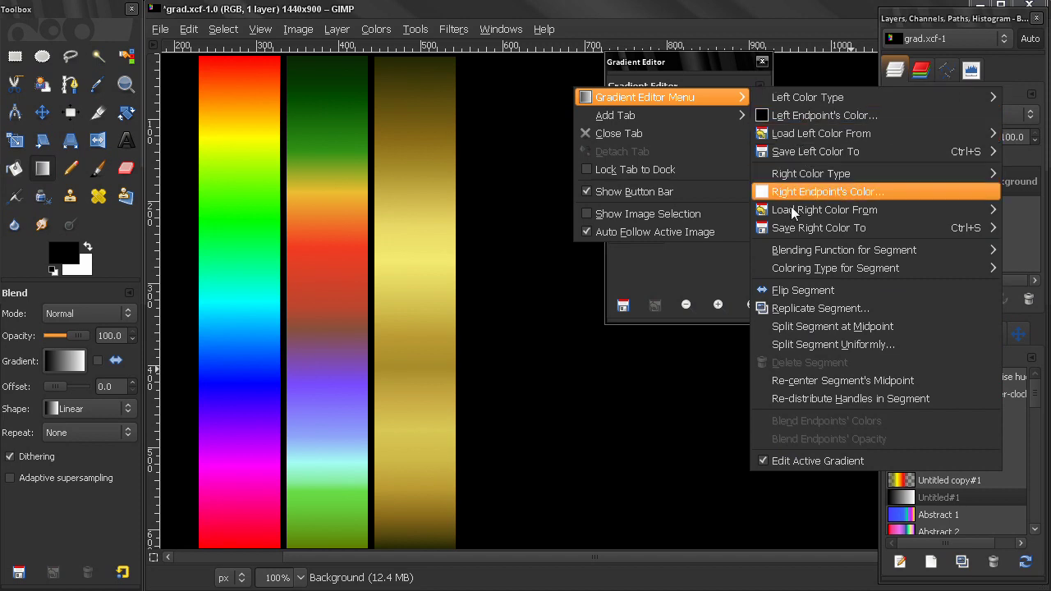
mouse_move(808, 228)
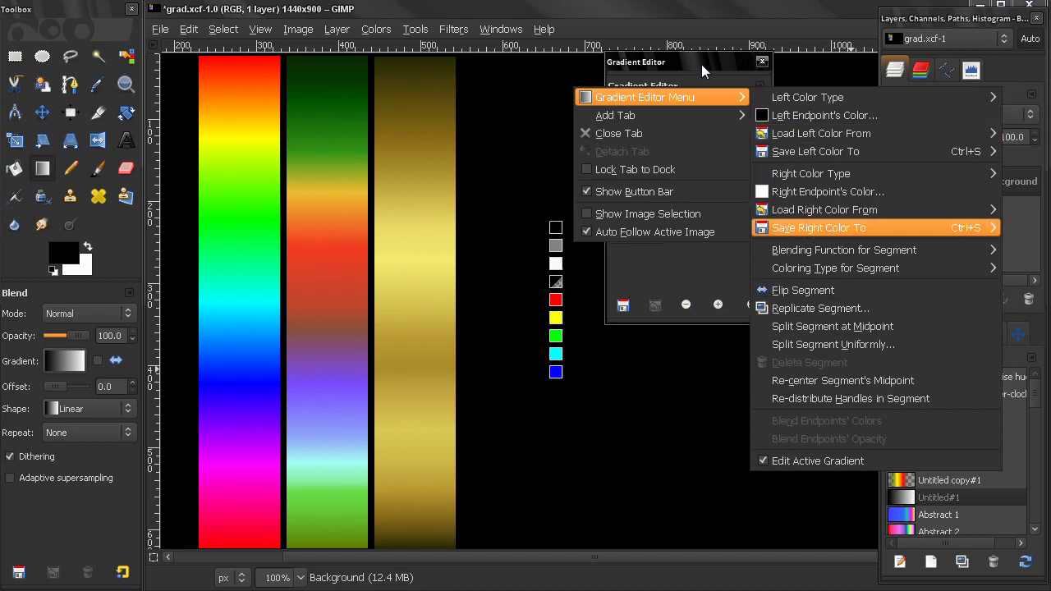
click(701, 64)
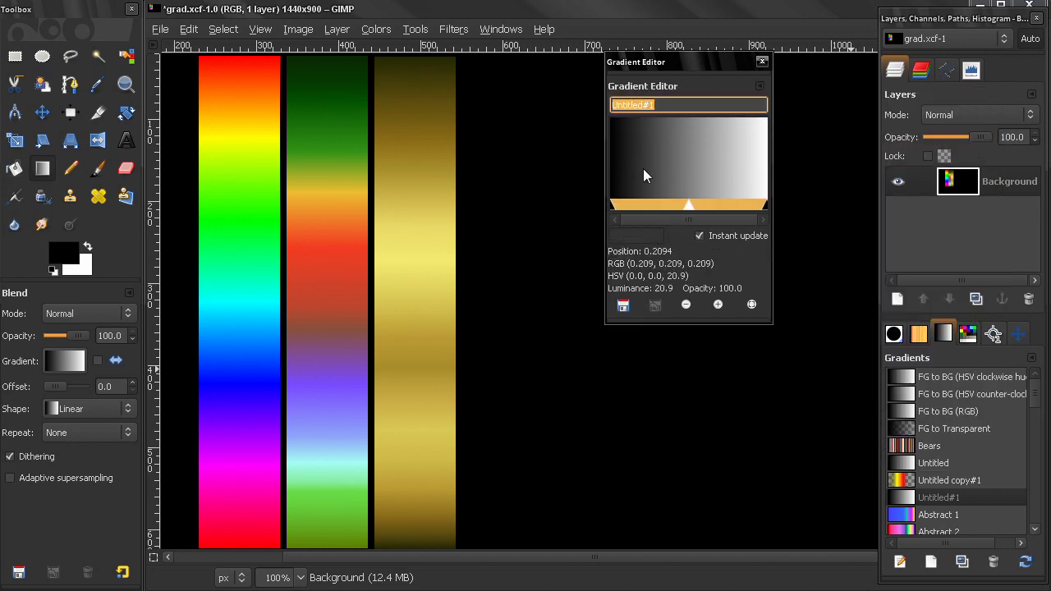
Look over the segment commands, then close the gradient sample image with Ctrl+W
right_click(738, 153)
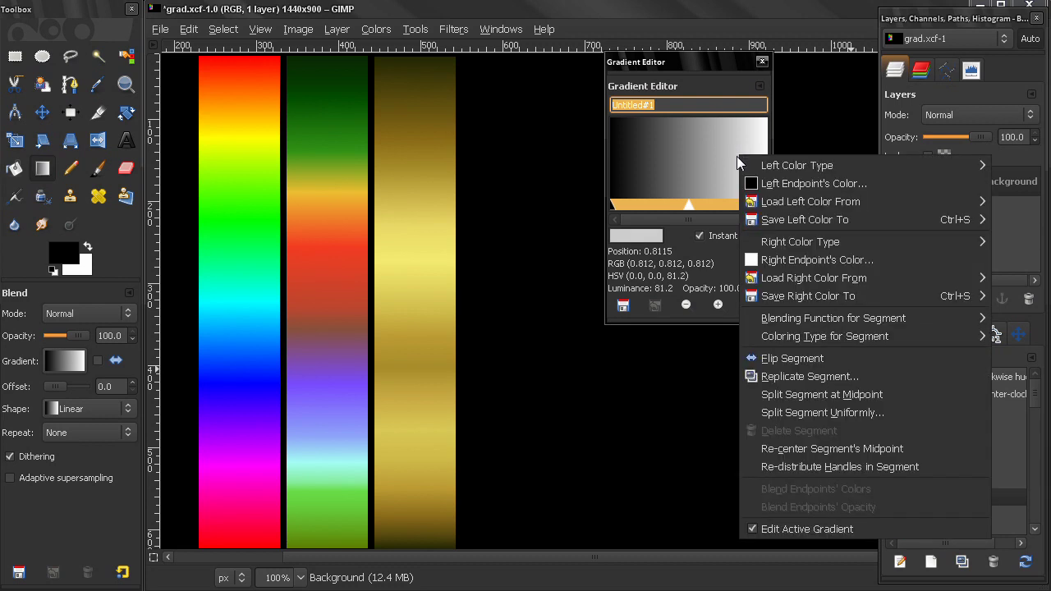
click(677, 86)
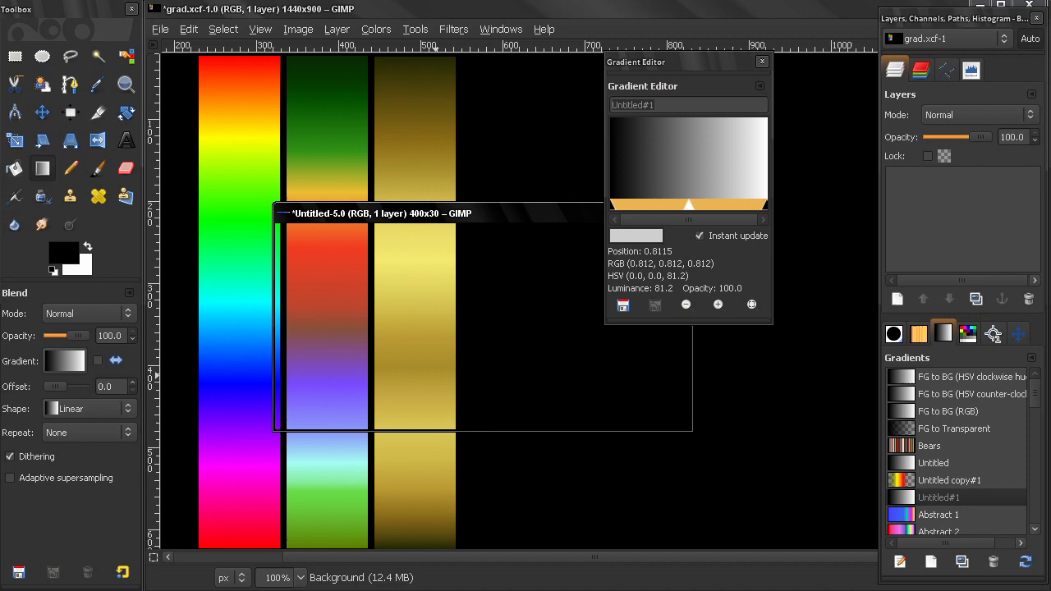
key(ctrl+w)
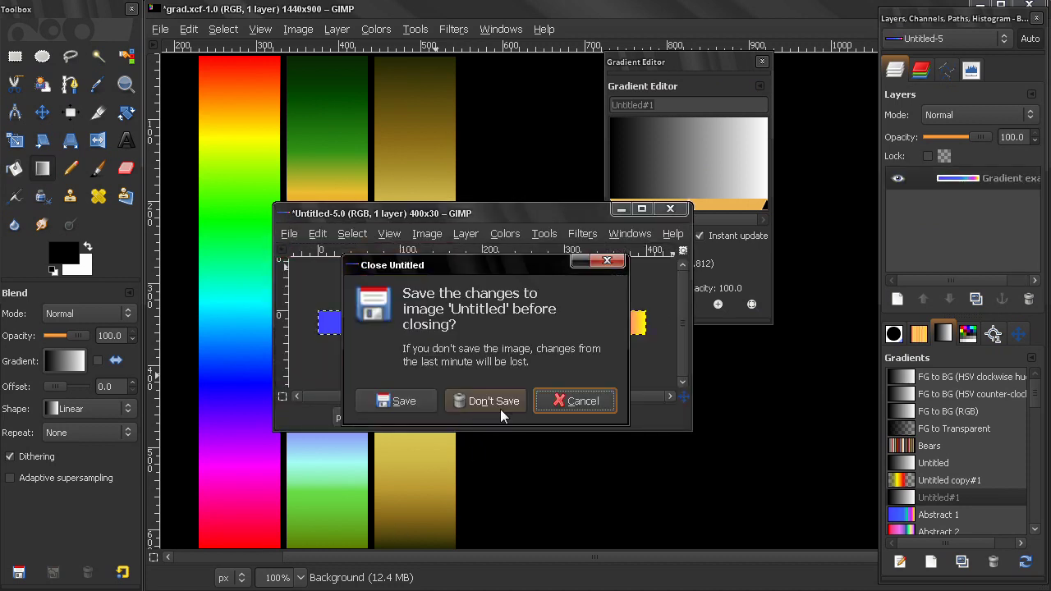
Discard the sample image without saving and reposition the Gradient Editor
click(495, 401)
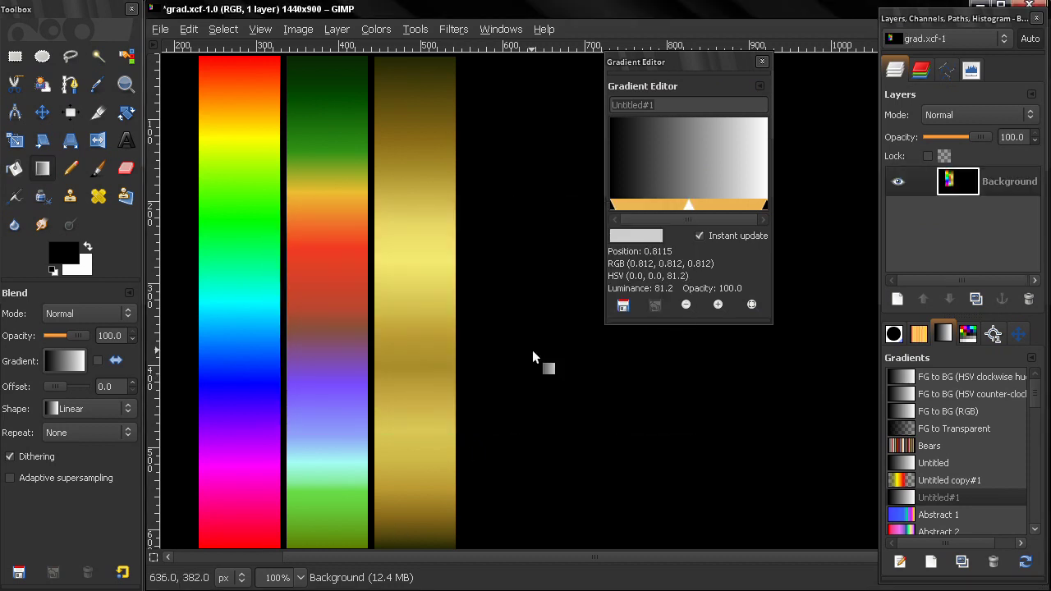
click(694, 60)
mouse_move(694, 60)
mouse_down()
mouse_move(704, 68)
mouse_move(696, 76)
mouse_up()
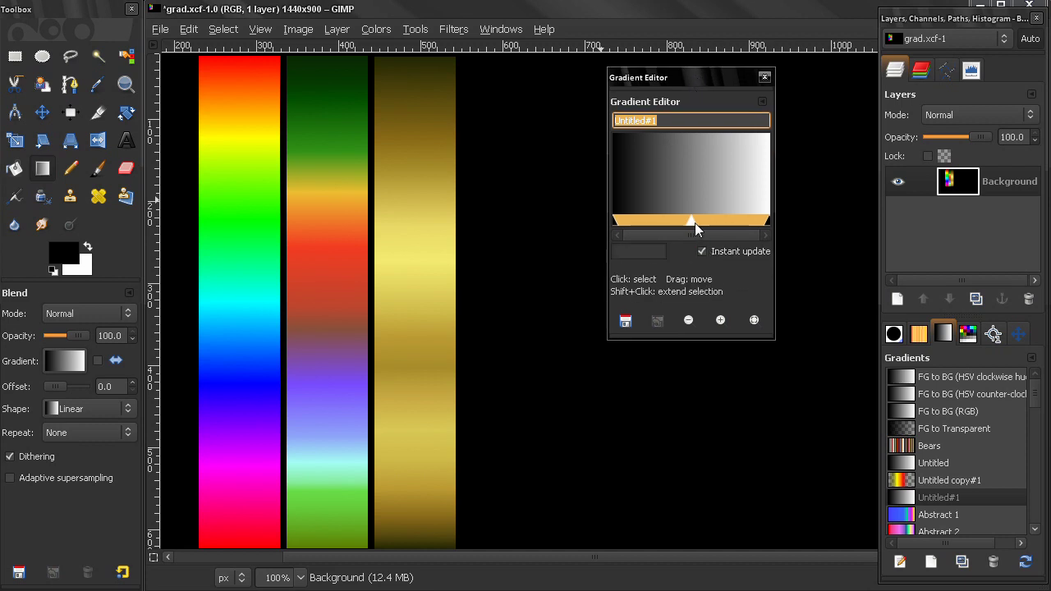
Turn Instant update on and drag Untitled#1's midpoint further right
mouse_move(693, 223)
mouse_down()
mouse_move(644, 218)
mouse_move(739, 219)
mouse_move(705, 219)
mouse_up()
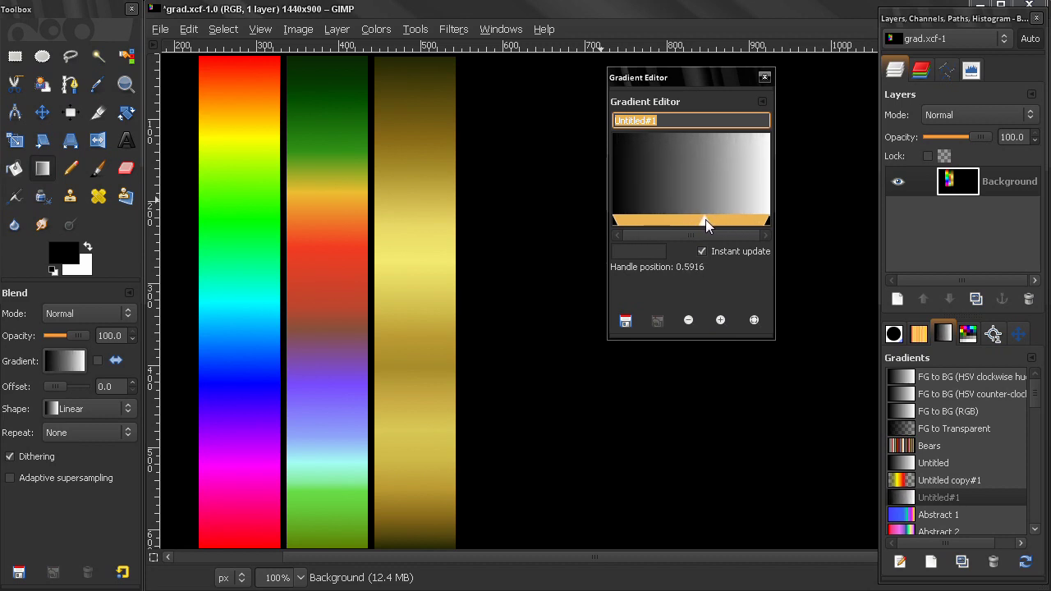
click(702, 252)
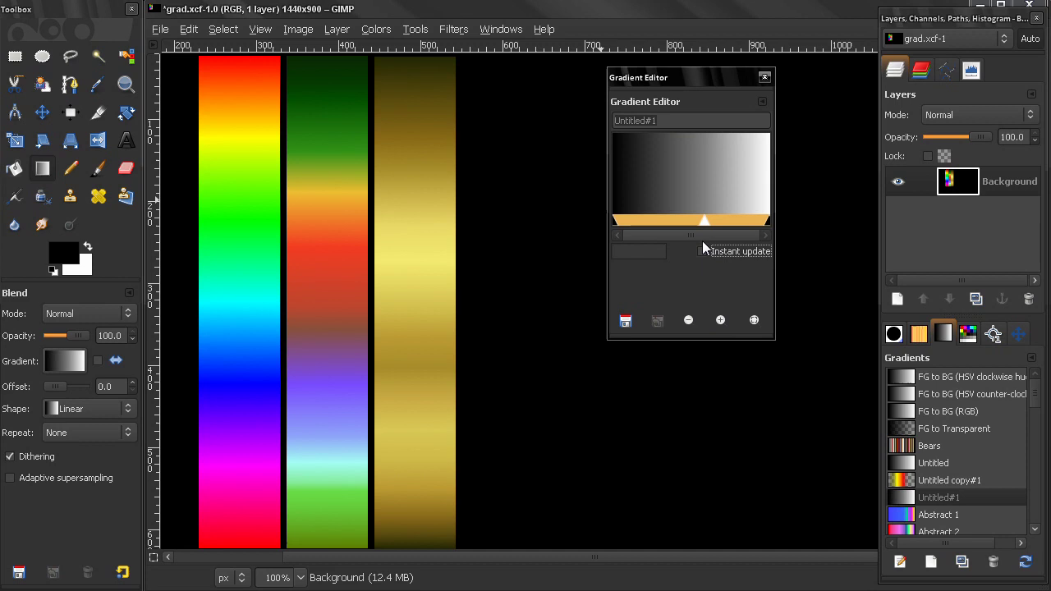
drag(704, 221, 651, 218)
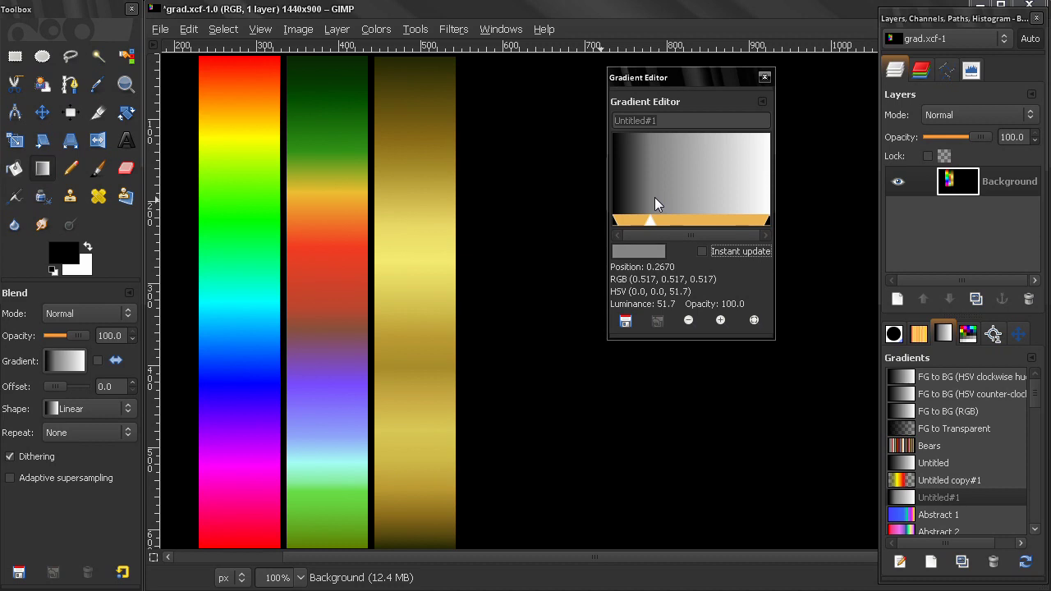
click(701, 251)
drag(652, 222, 683, 221)
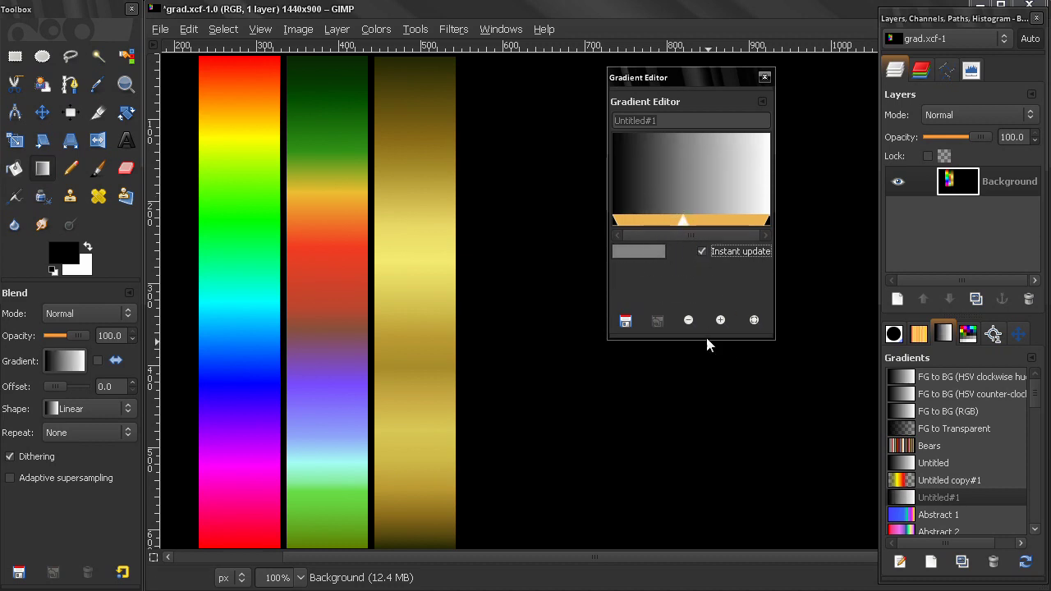
Zoom the gradient preview in and out, returning to Zoom All
click(720, 319)
click(720, 320)
click(720, 320)
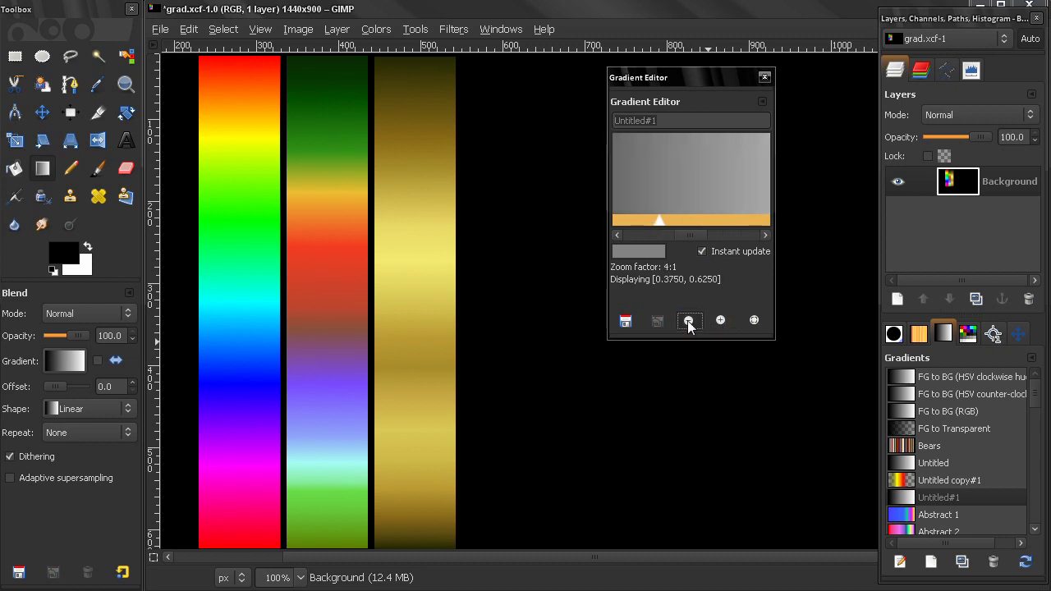
click(688, 321)
click(755, 320)
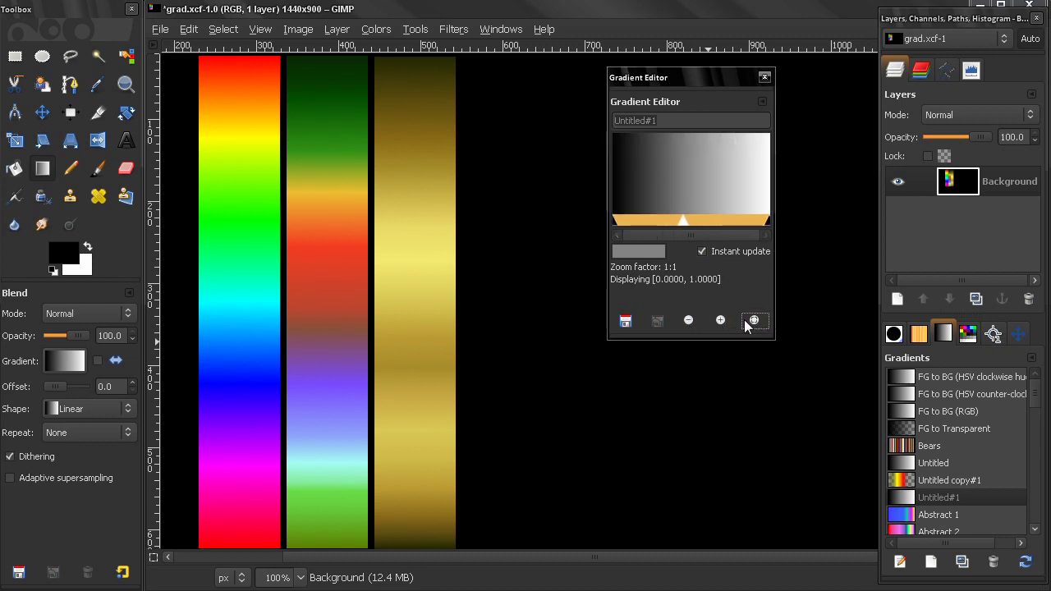
click(720, 320)
click(720, 319)
click(754, 320)
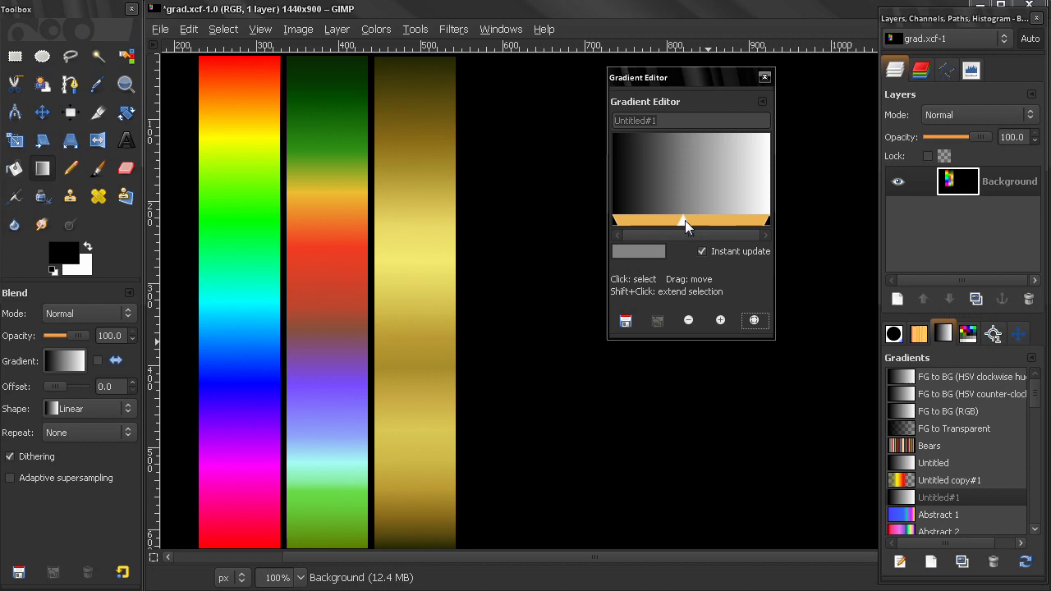
Drag Untitled#1's midpoint toward the left end, to handle position 0.1885
drag(685, 220, 692, 220)
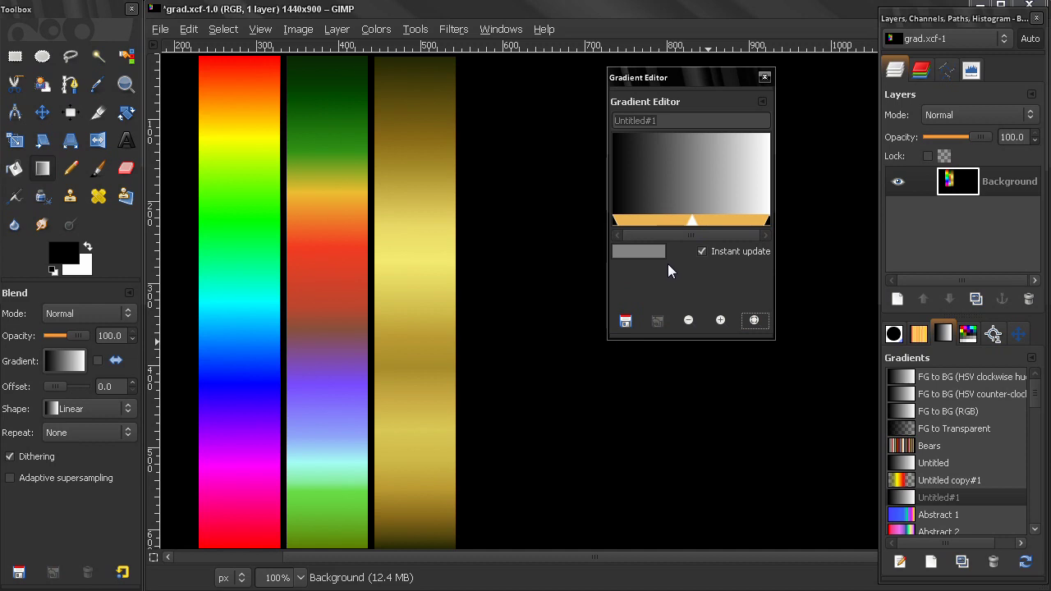
drag(683, 80, 712, 74)
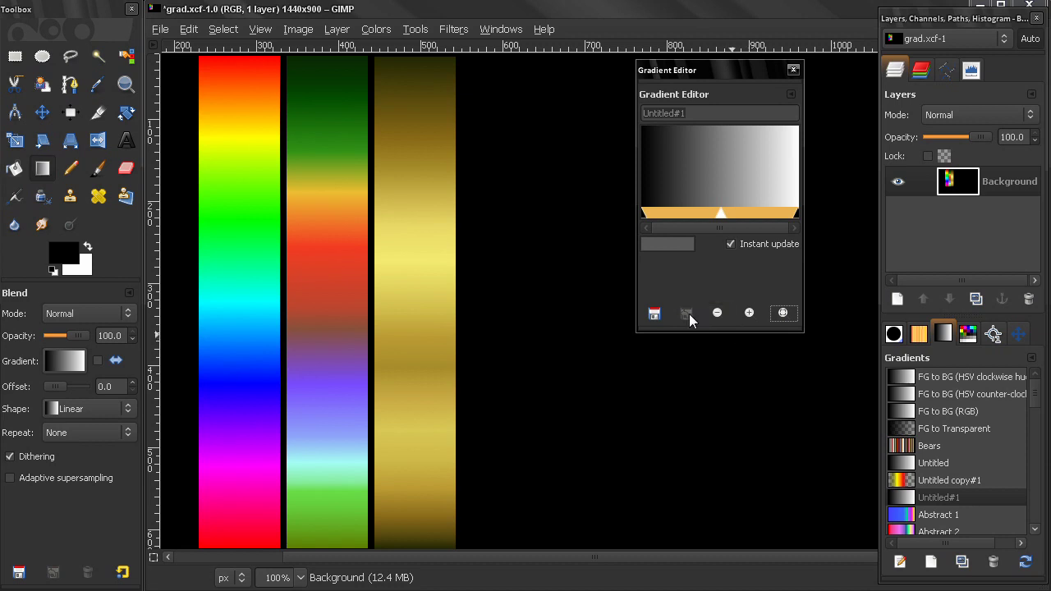
drag(724, 213, 671, 216)
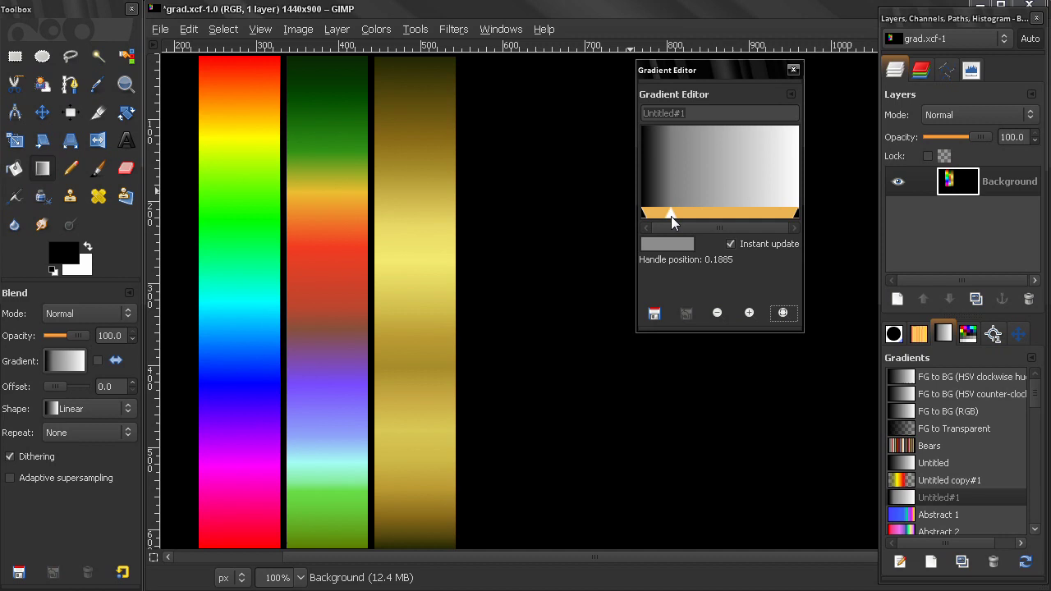
Close the Gradient Editor and reopen it on Untitled#1 from the Gradients list
click(792, 69)
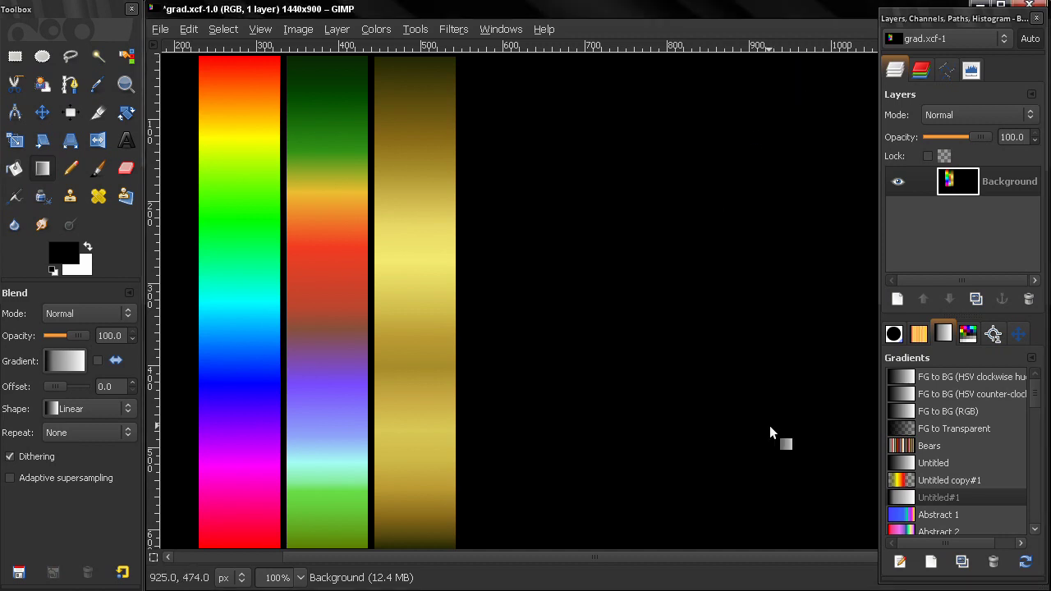
click(906, 498)
double_click(907, 498)
drag(923, 385, 702, 177)
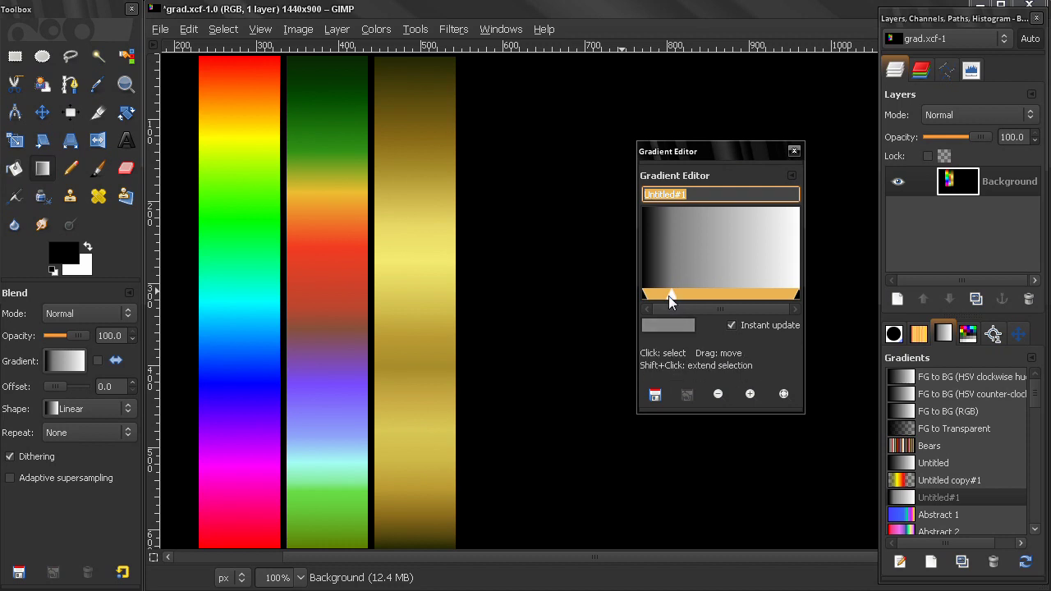
Drag the midpoint back and forth until it sits at the gradient's centre
drag(670, 294, 722, 294)
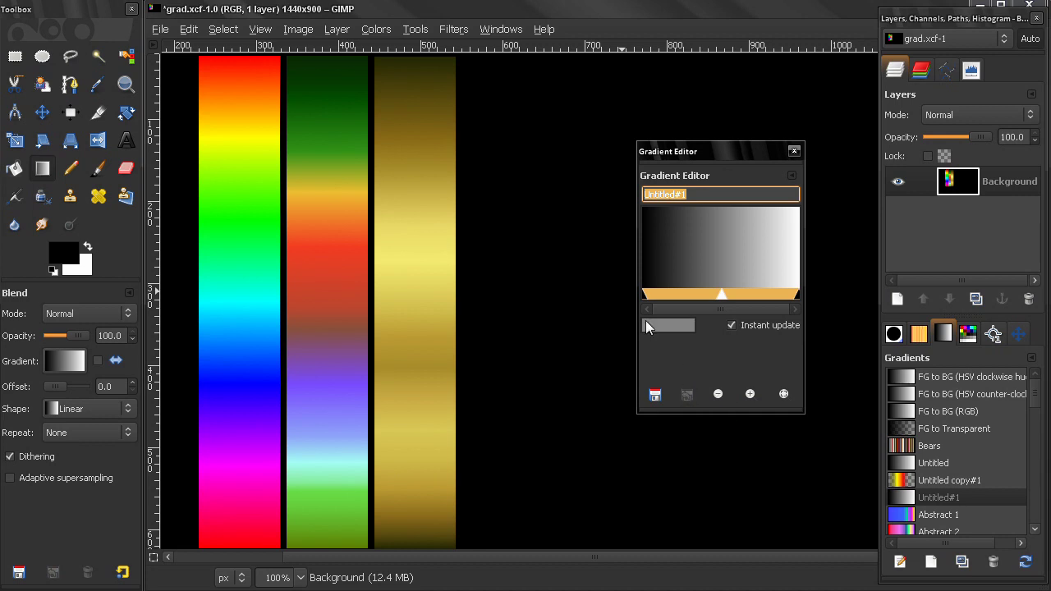
drag(646, 327, 709, 297)
drag(722, 295, 677, 295)
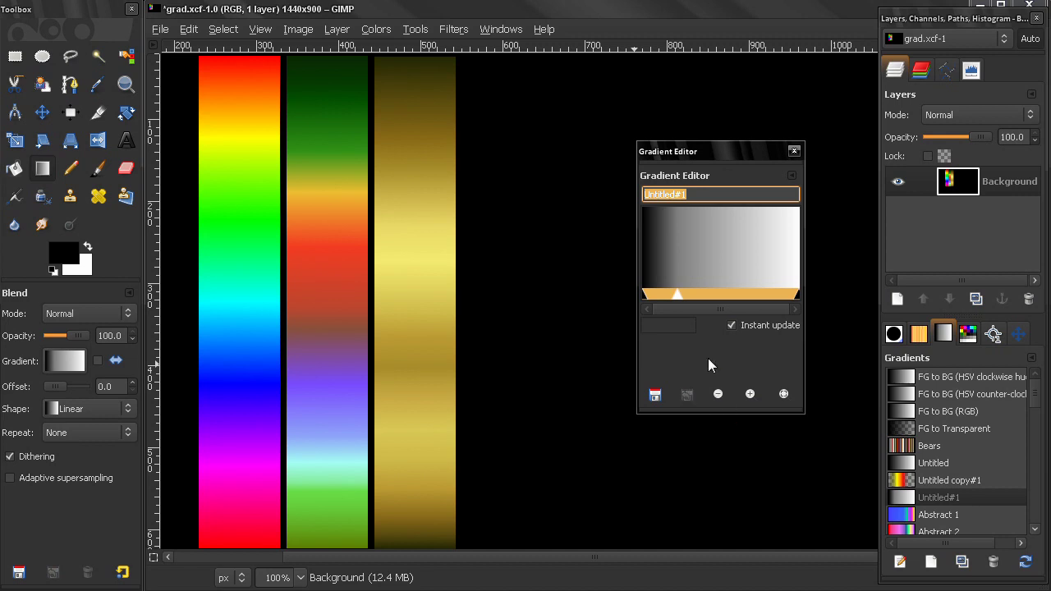
drag(677, 295, 720, 294)
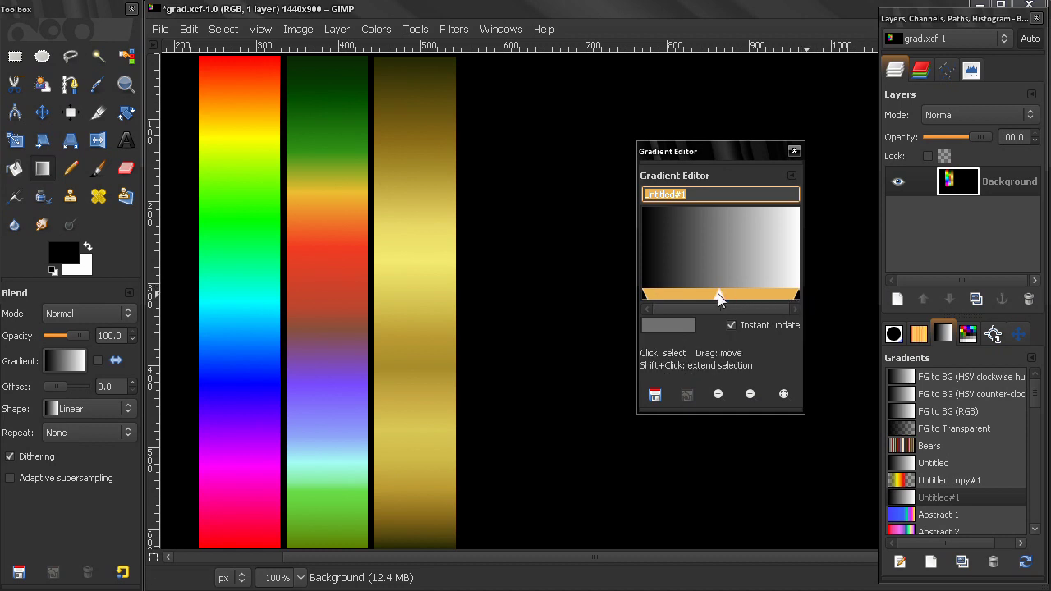
Move the editor to the top and toggle Edit Active Gradient, switching between Untitled copy#1 and Untitled#1
right_click(777, 246)
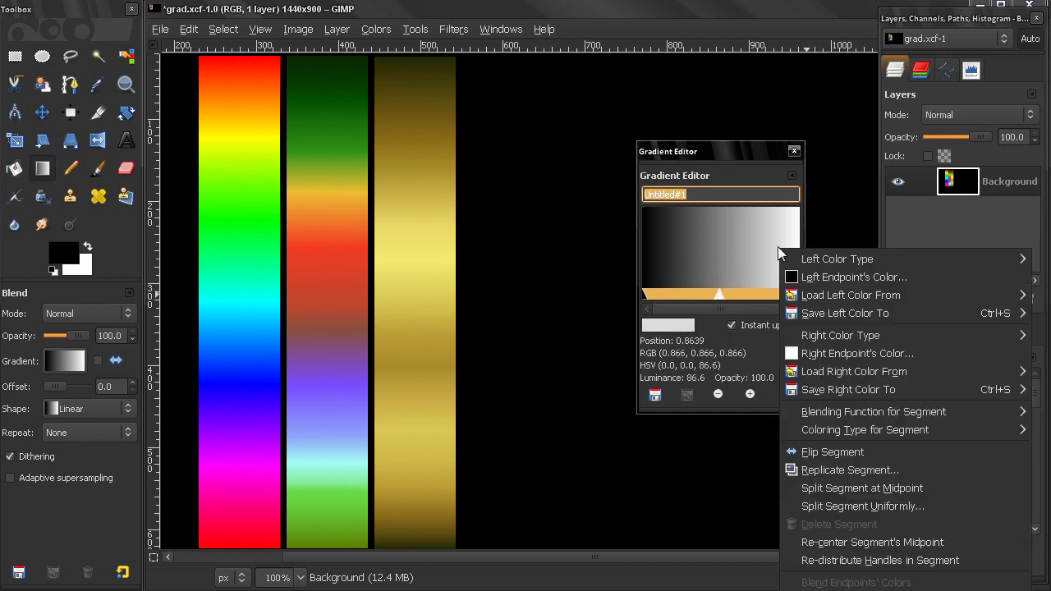
click(741, 136)
drag(746, 152, 767, 26)
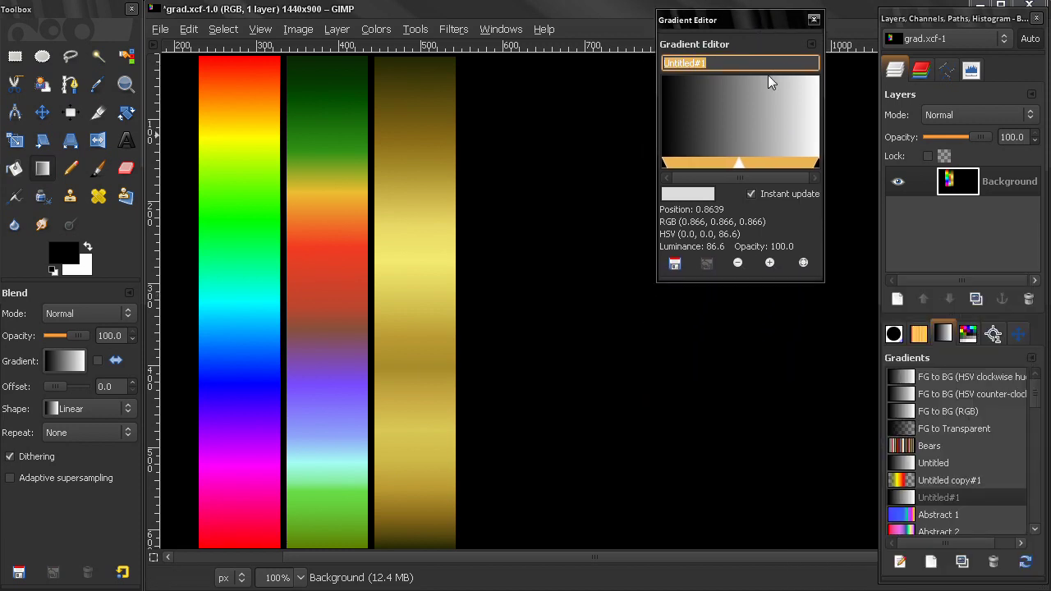
right_click(776, 109)
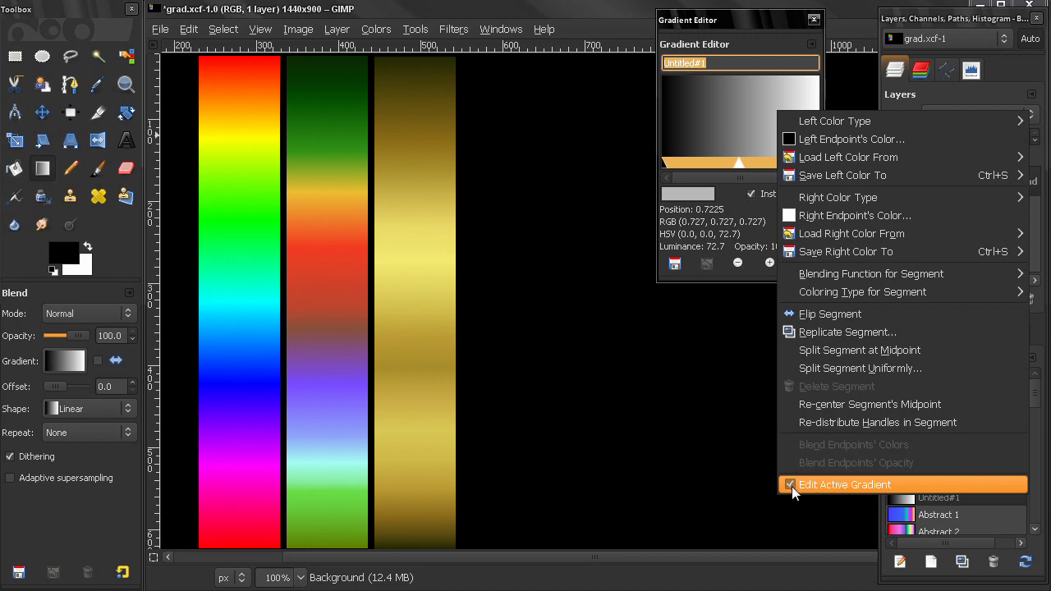
click(753, 22)
click(924, 481)
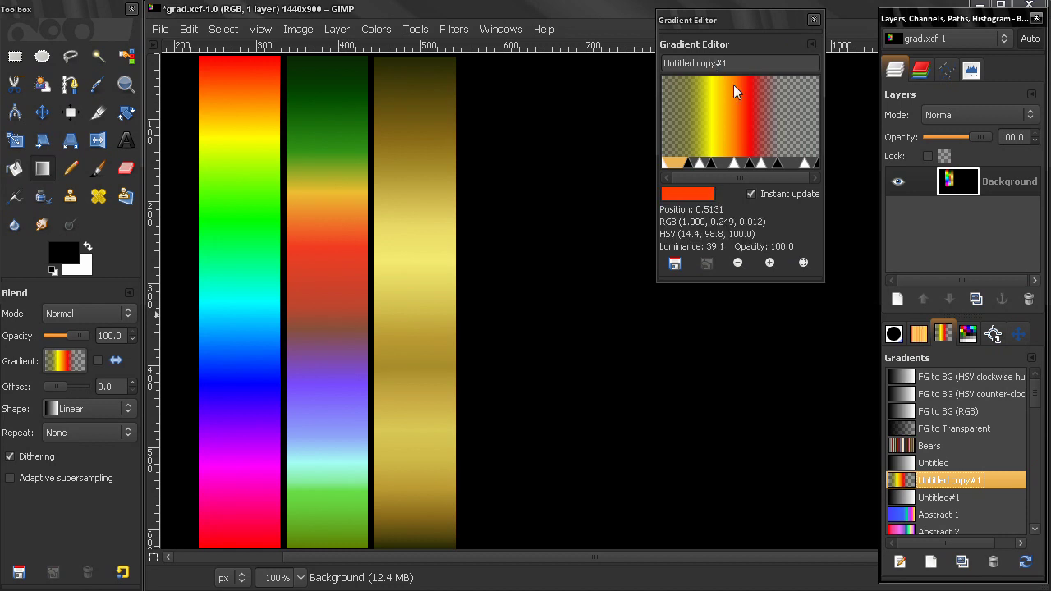
click(923, 496)
Uncheck Edit Active Gradient, then make FG to Transparent the active gradient
right_click(771, 114)
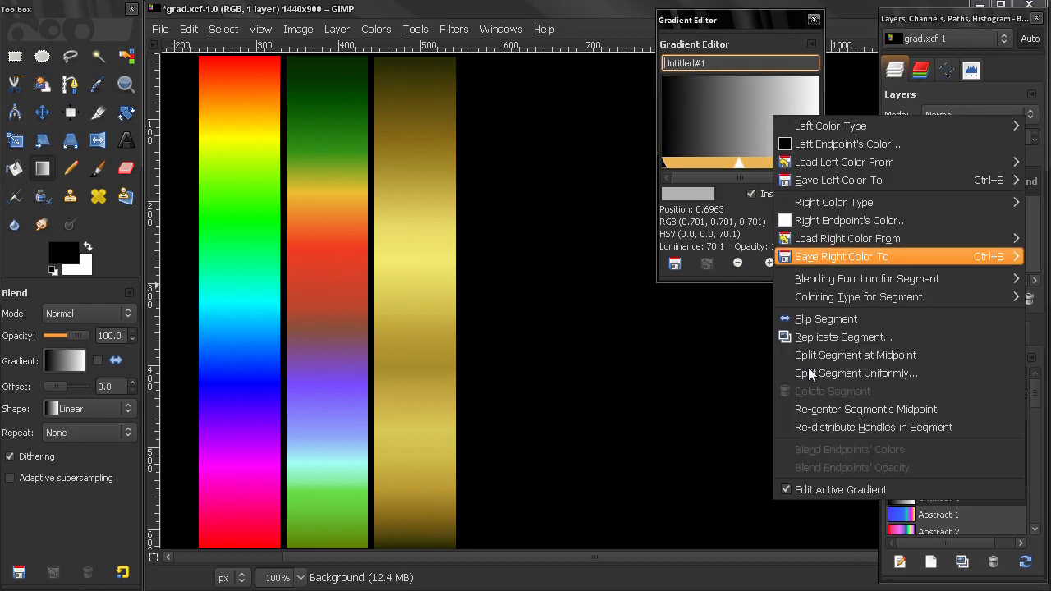
click(830, 490)
click(915, 465)
click(913, 497)
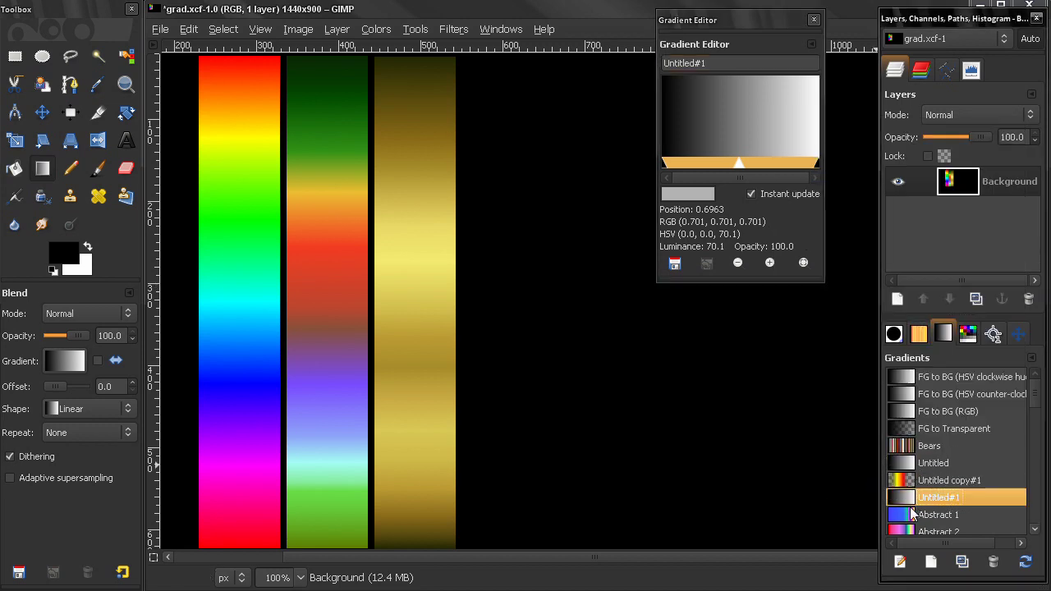
click(914, 514)
click(915, 464)
click(915, 429)
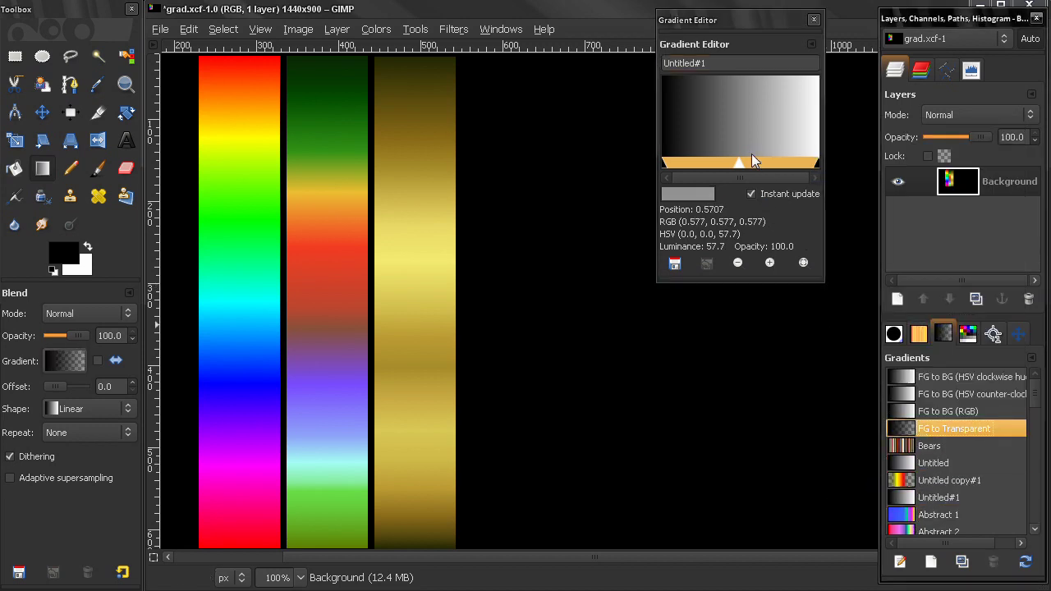
drag(740, 25, 703, 74)
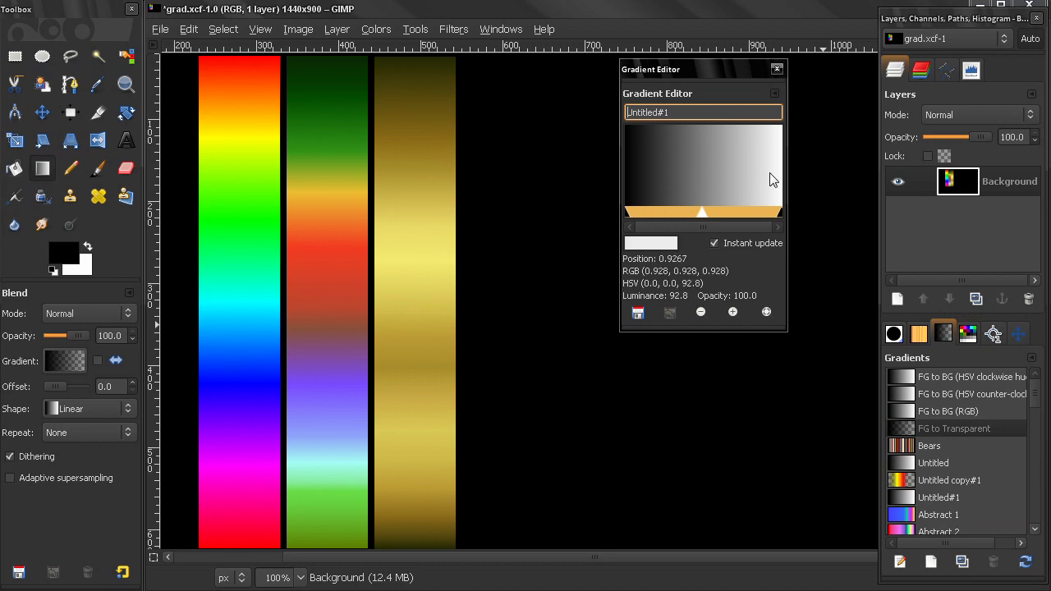
Drag Untitled#1's midpoint left to about 0.29, then apply Re-center Segment's Midpoint
right_click(769, 171)
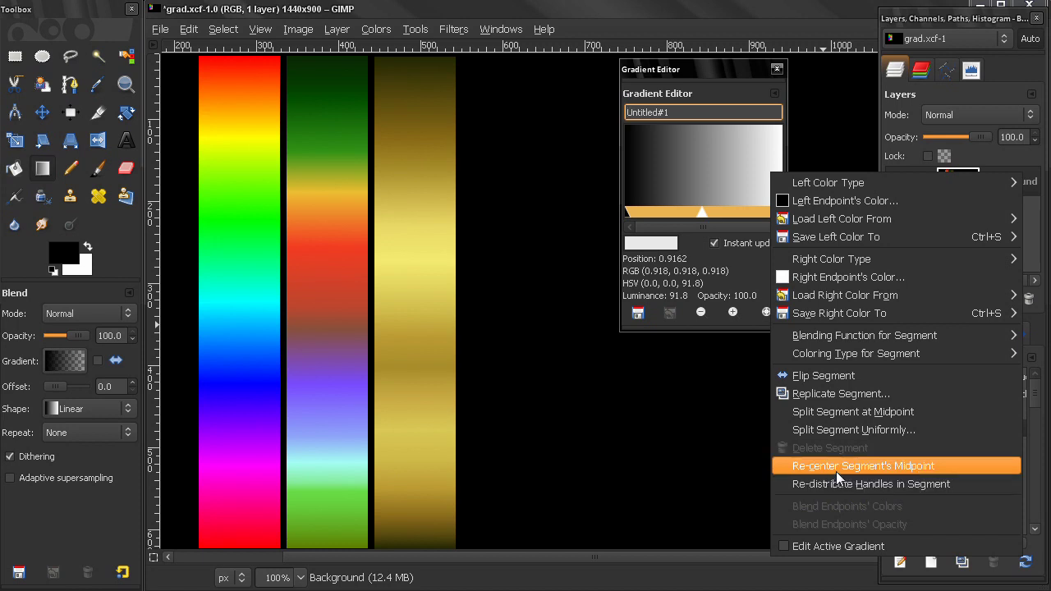
click(699, 212)
drag(704, 212, 650, 208)
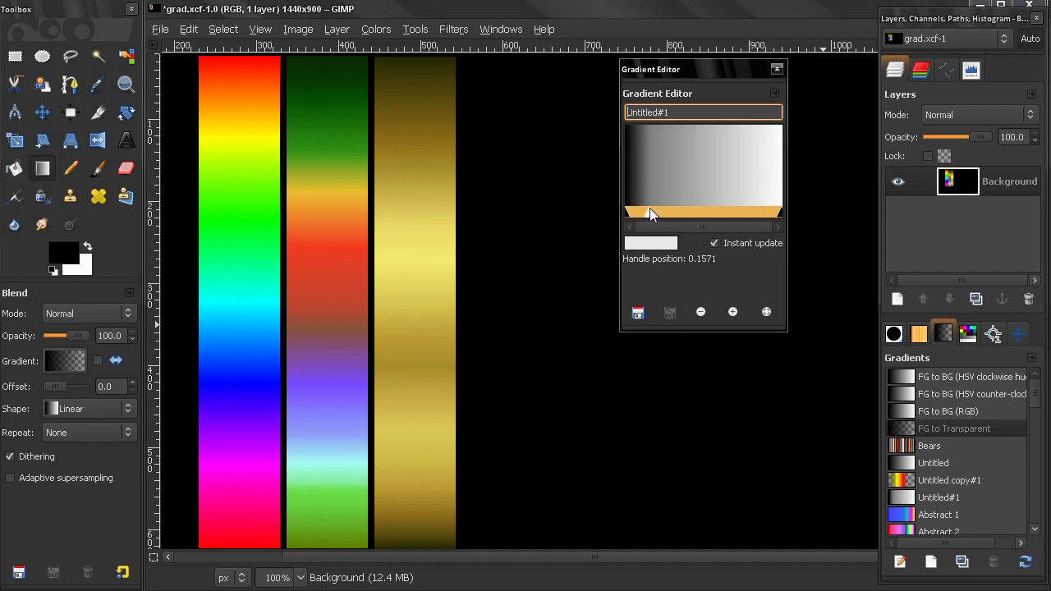
right_click(754, 176)
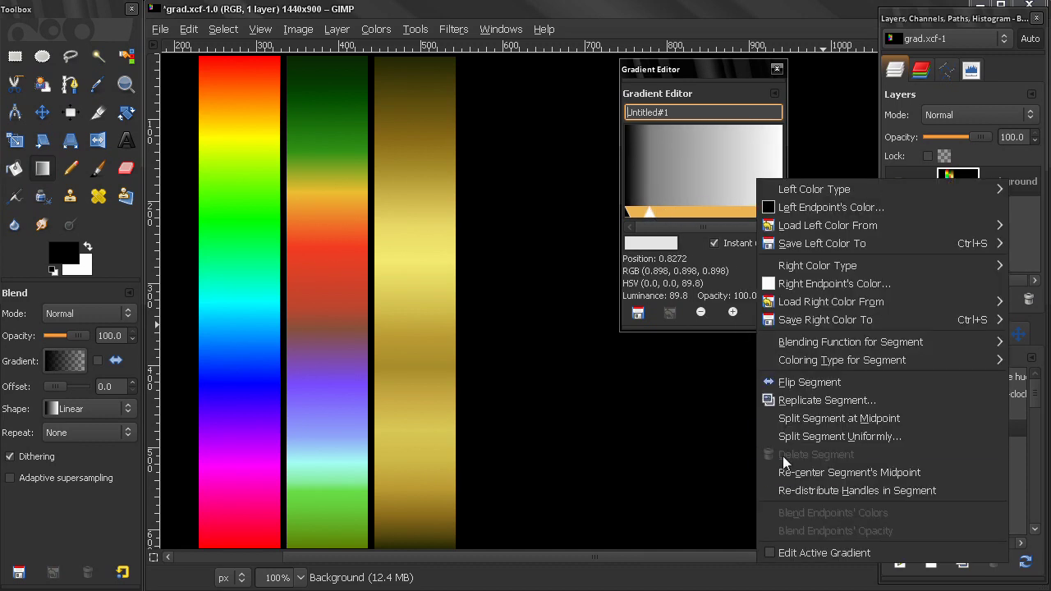
click(830, 475)
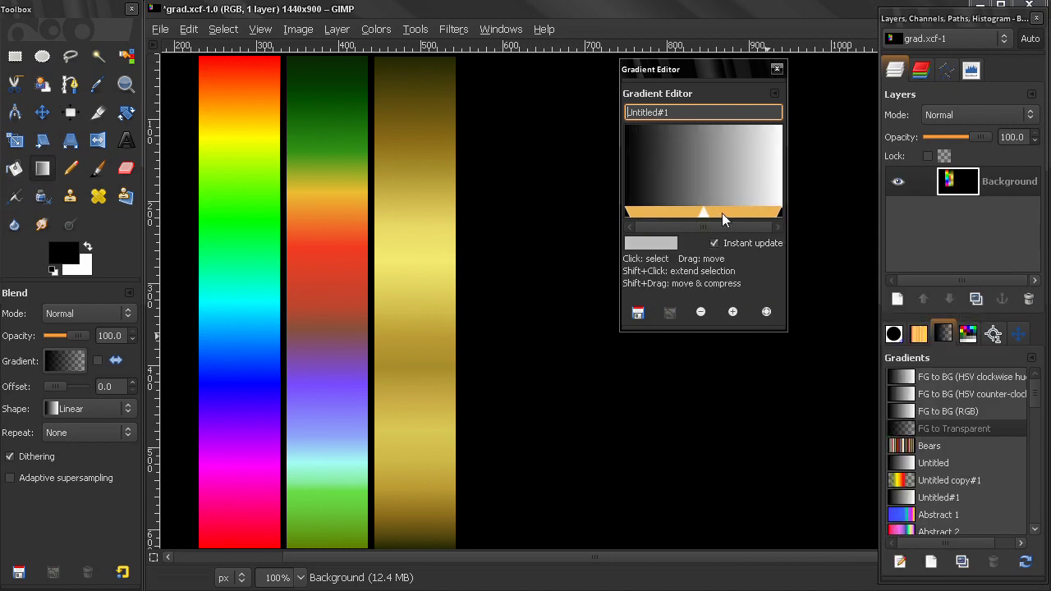
Use Split Segment Uniformly with 2 parts to divide Untitled#1 into equal segments
right_click(760, 179)
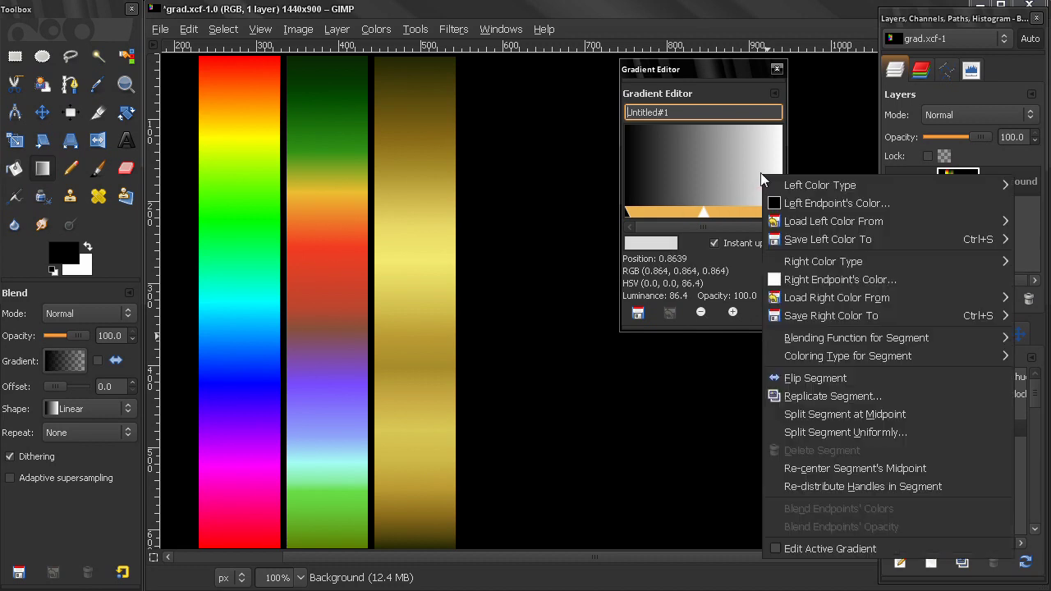
click(856, 436)
drag(191, 94, 341, 125)
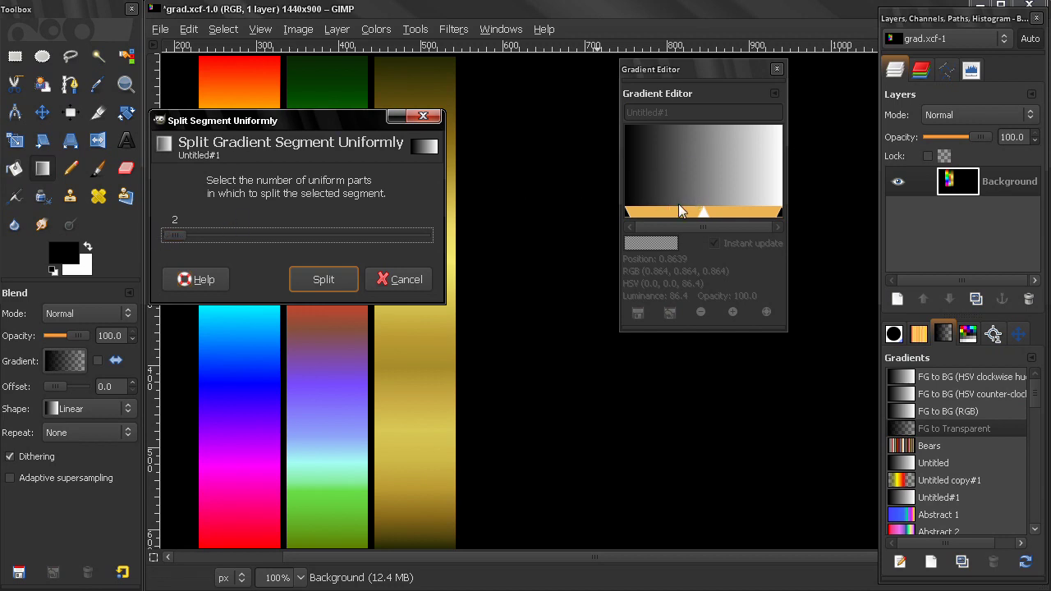
mouse_move(179, 235)
mouse_down()
mouse_move(207, 235)
mouse_move(182, 235)
mouse_up()
click(326, 279)
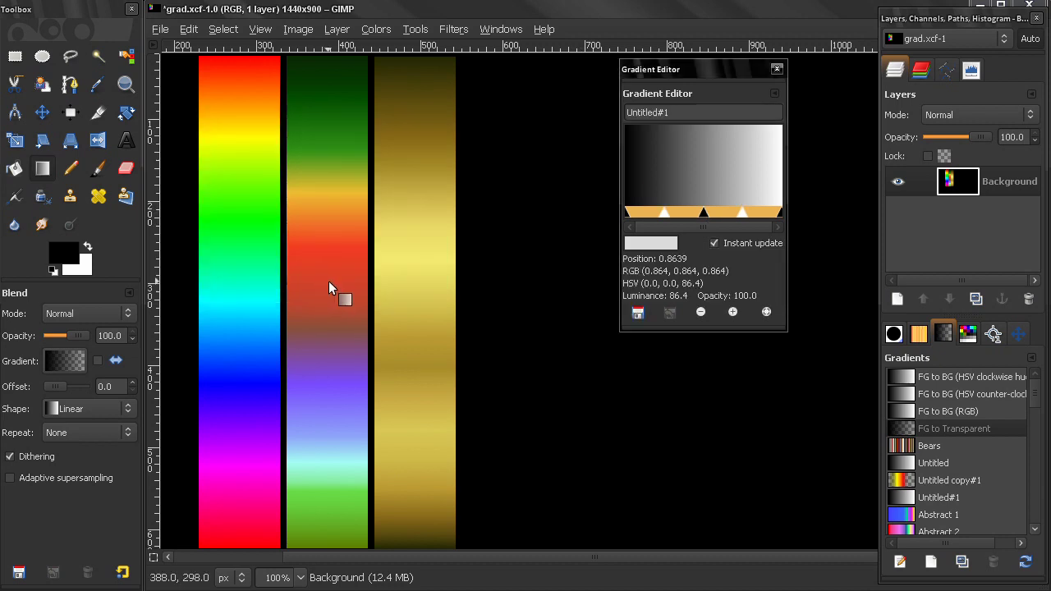
Select the left and right segments in turn, Shift-select both, then reselect the left one
click(683, 210)
click(729, 211)
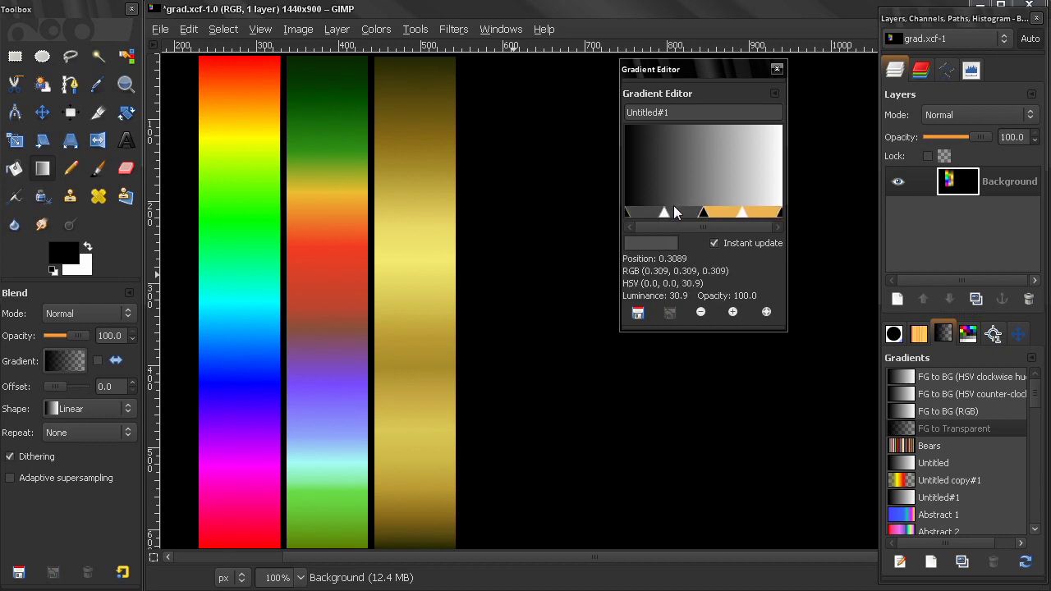
click(671, 209)
click(715, 212)
click(667, 210)
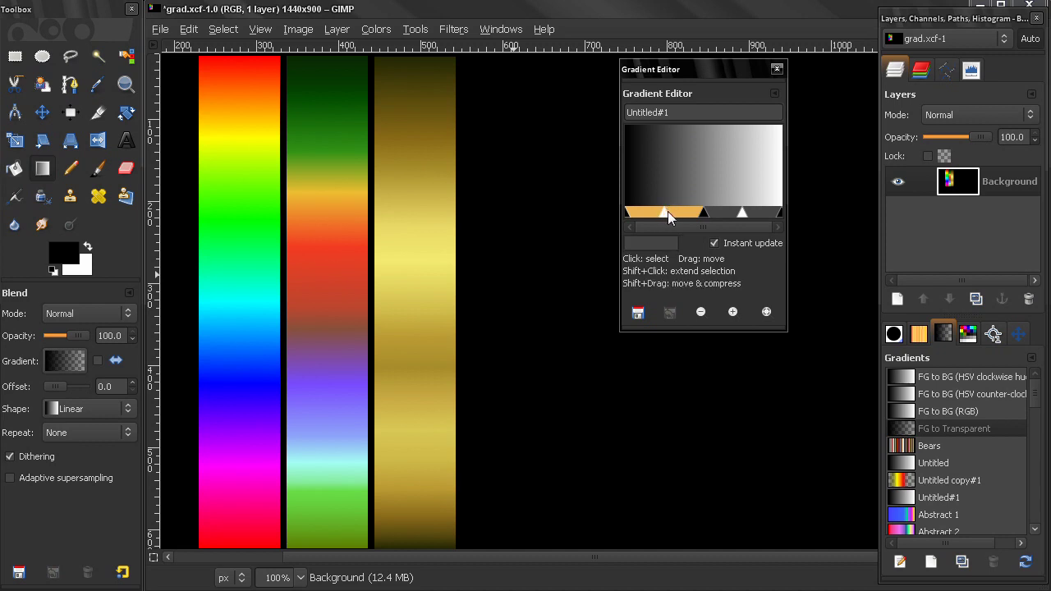
shift+click(721, 211)
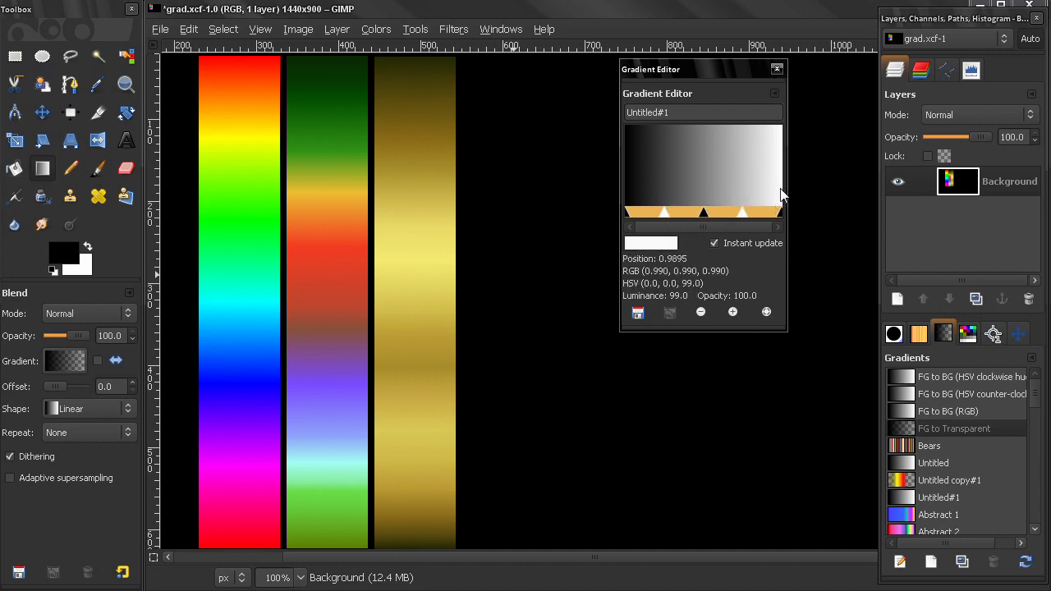
click(680, 213)
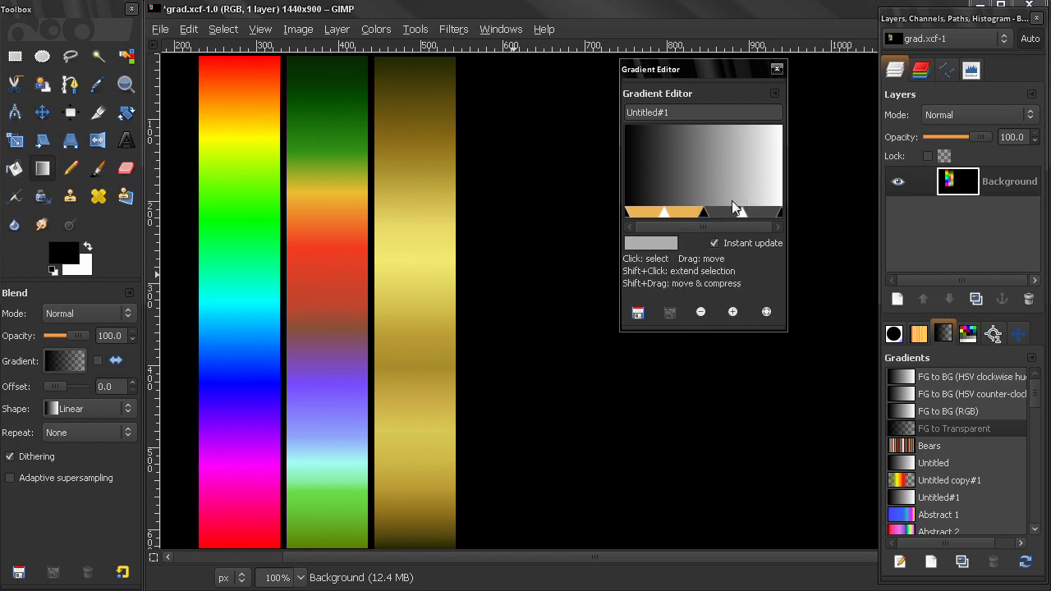
Move the left midpoint left and the right midpoint right to 0.8639, then select both
drag(664, 214, 649, 214)
drag(743, 213, 759, 214)
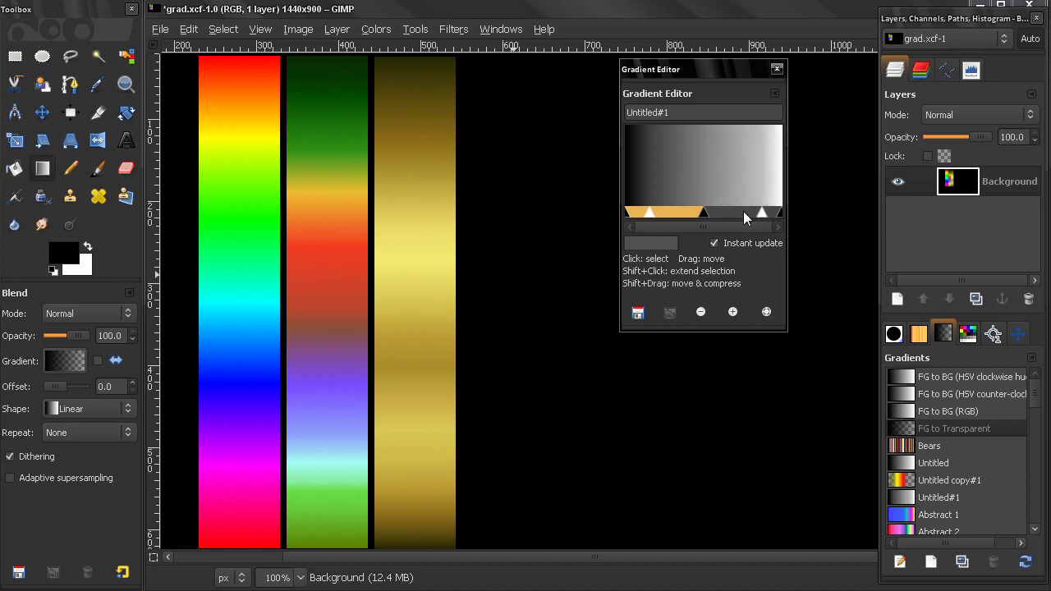
shift+click(736, 211)
Re-centre both segments' midpoints, then drag the black middle stop right to position 0.6440
right_click(757, 172)
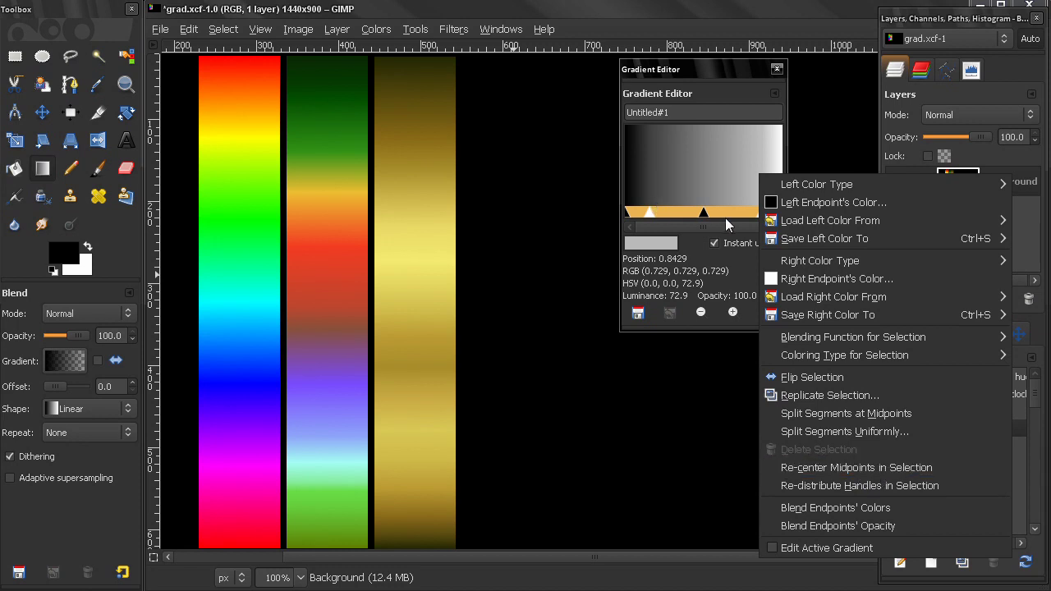
click(821, 467)
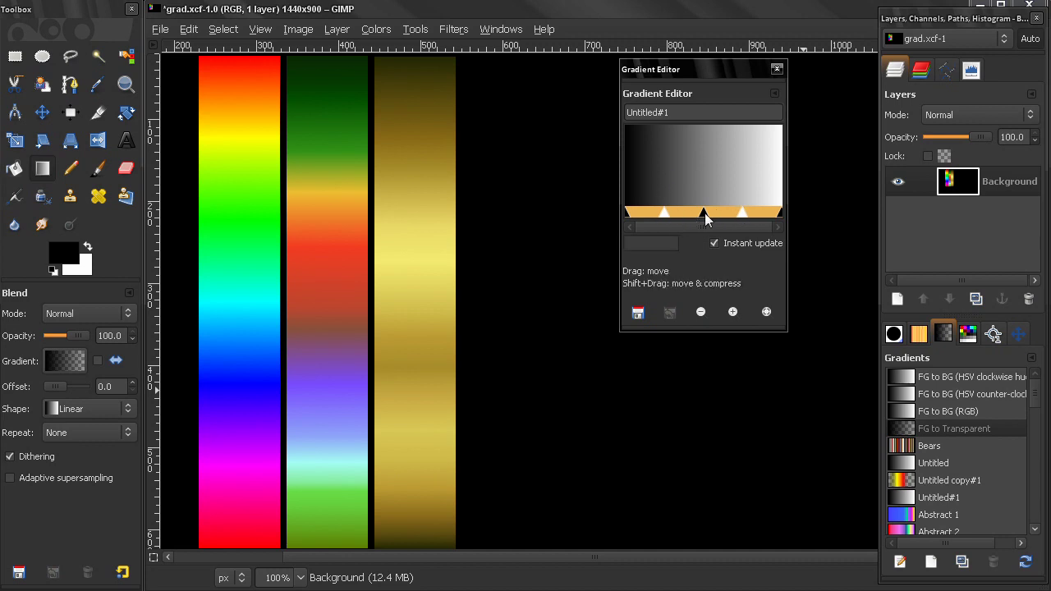
mouse_move(704, 212)
mouse_down()
mouse_move(694, 211)
mouse_move(725, 211)
mouse_move(715, 211)
mouse_up()
click(625, 213)
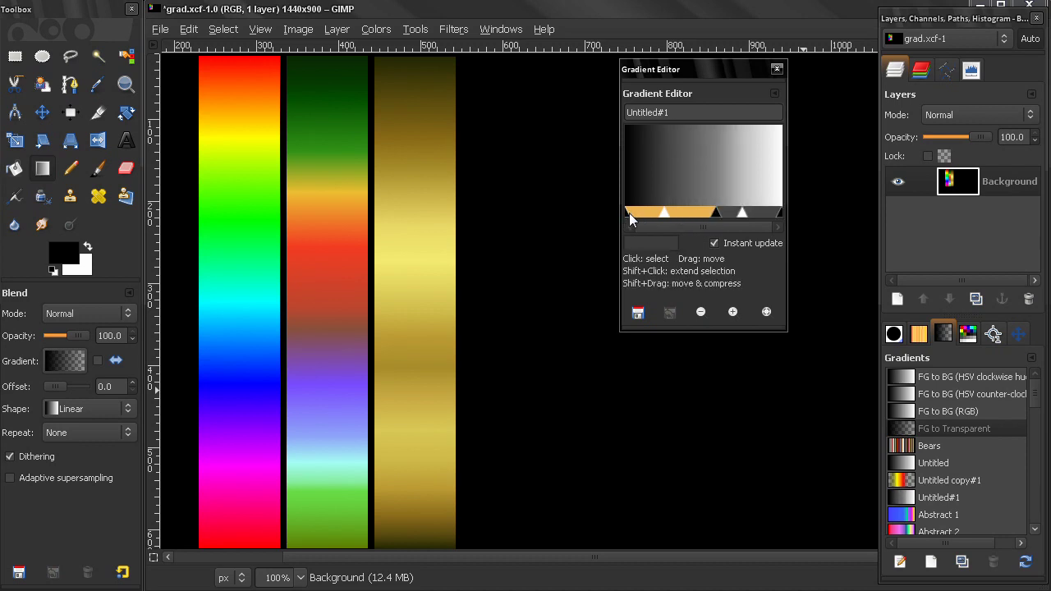
click(772, 214)
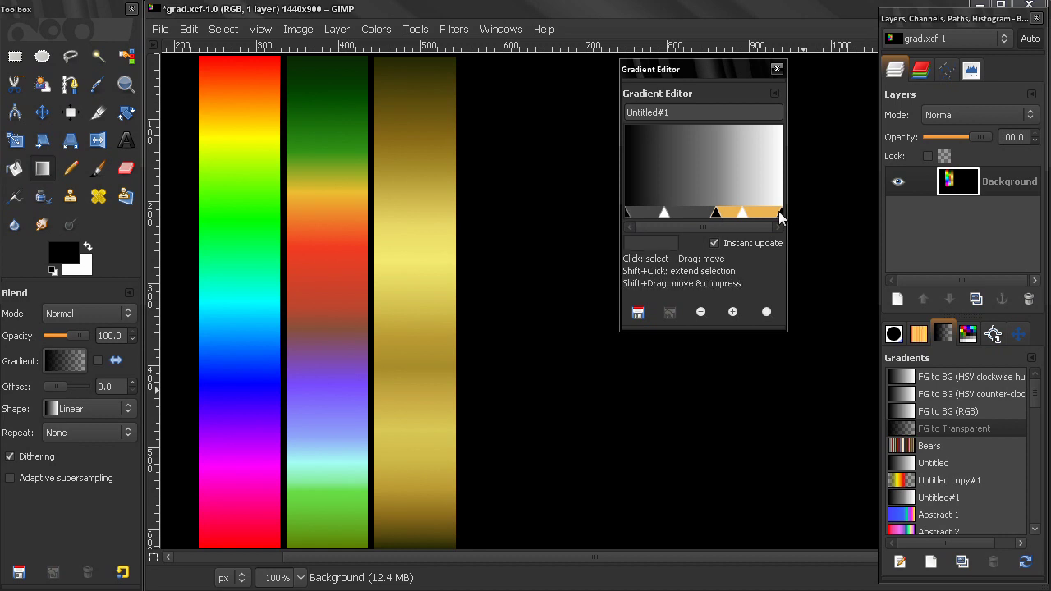
mouse_move(715, 214)
mouse_down()
mouse_move(689, 213)
mouse_move(726, 213)
mouse_up()
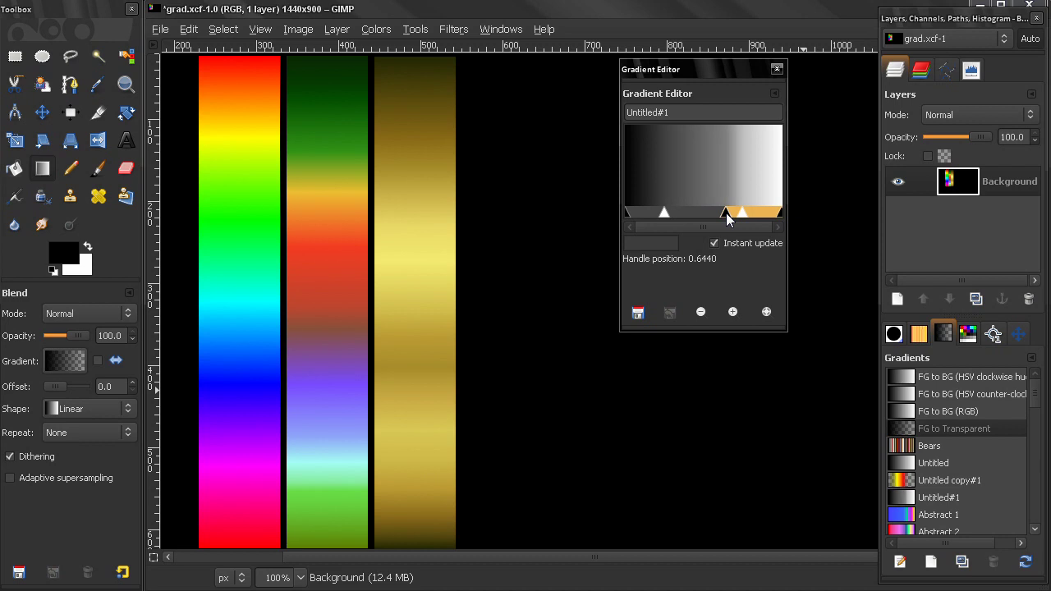
Re-distribute handles in the right segment, then across both selected segments to centre the middle stop
right_click(767, 183)
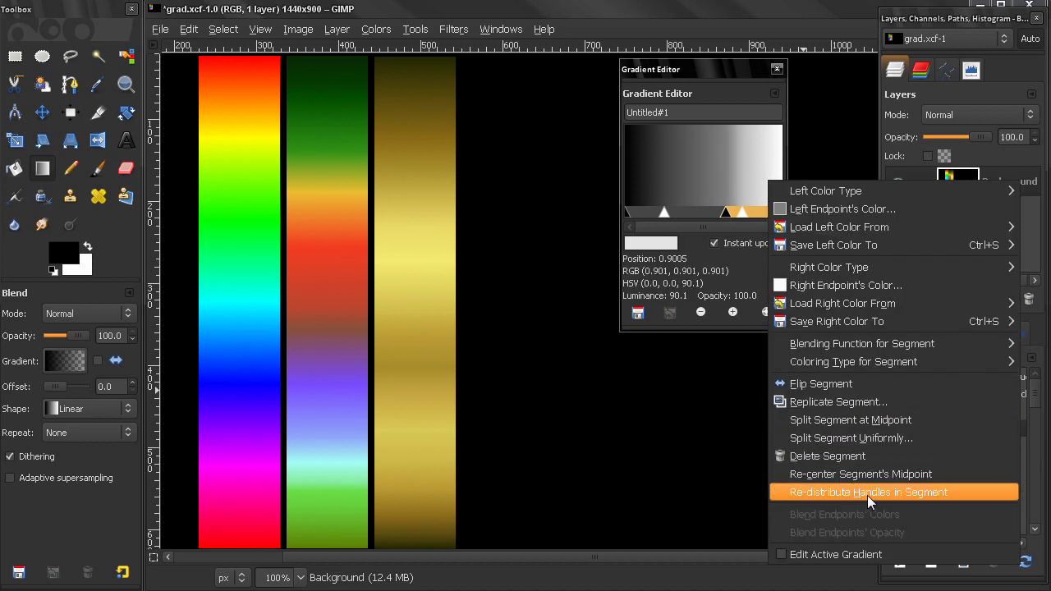
click(891, 494)
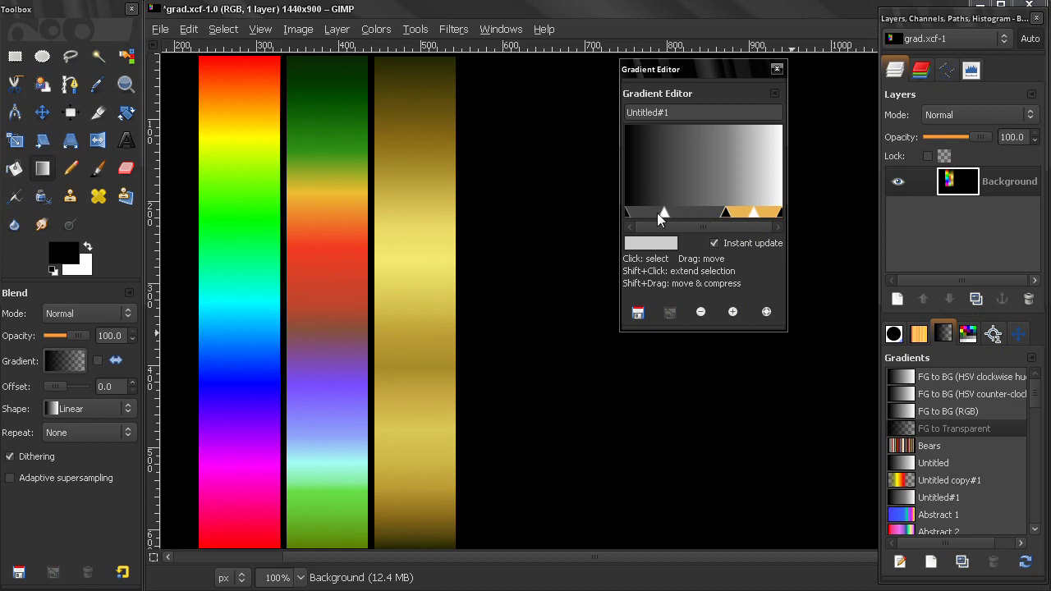
click(683, 211)
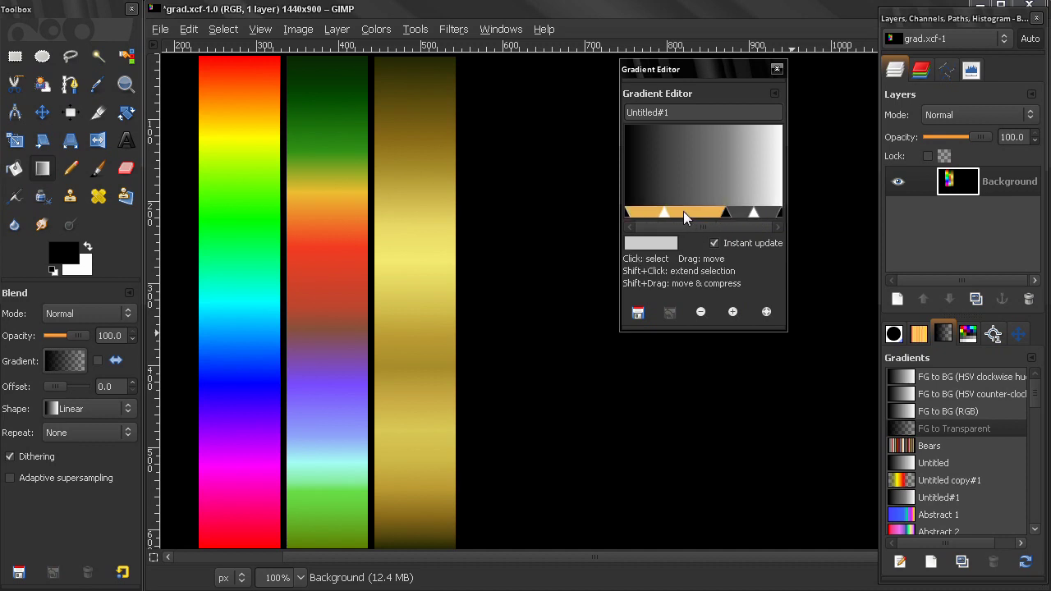
click(743, 213)
shift+click(703, 212)
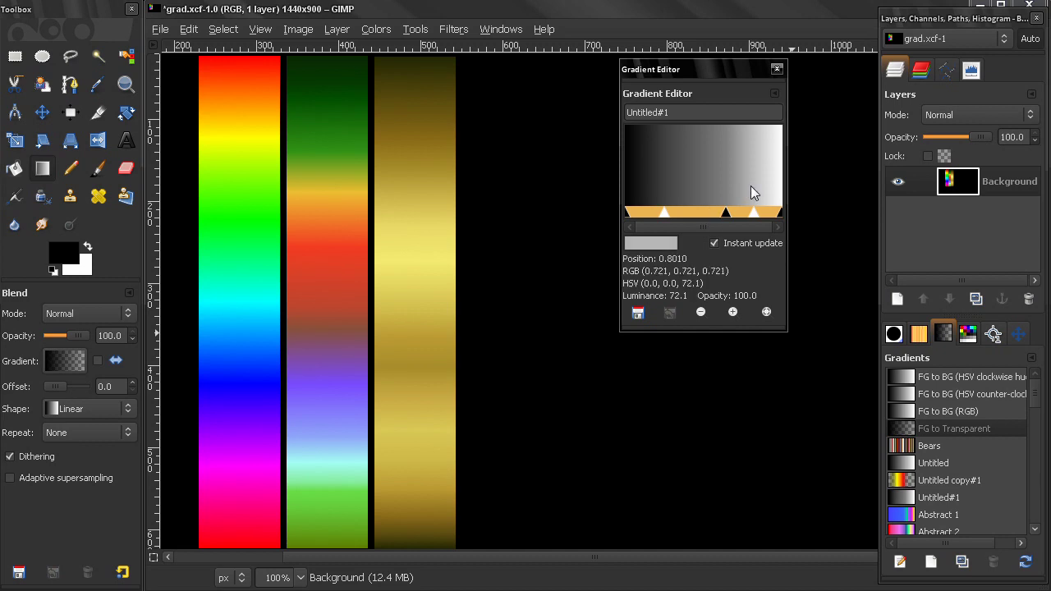
right_click(752, 186)
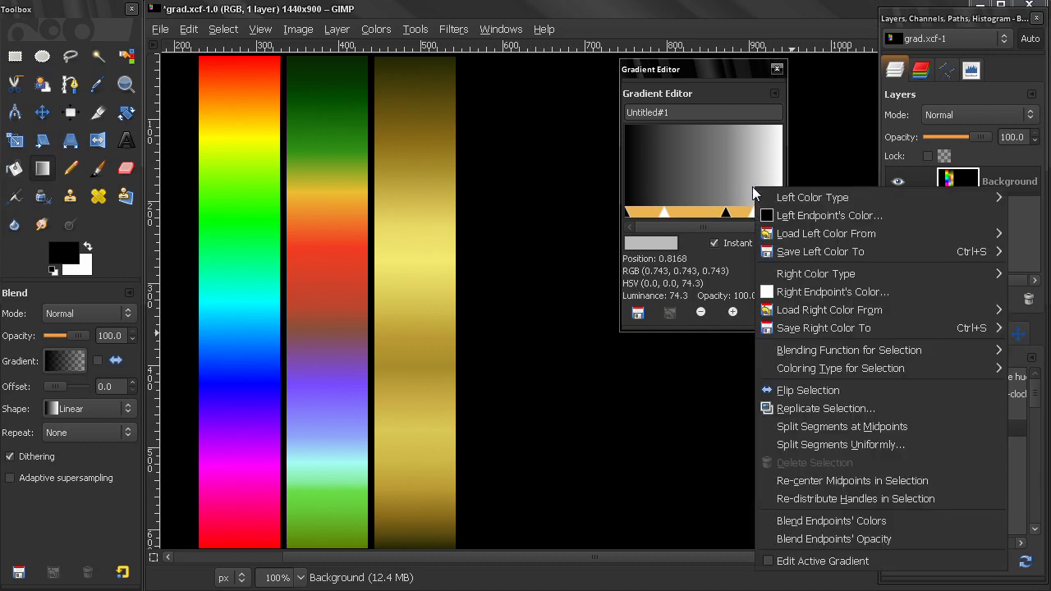
click(799, 502)
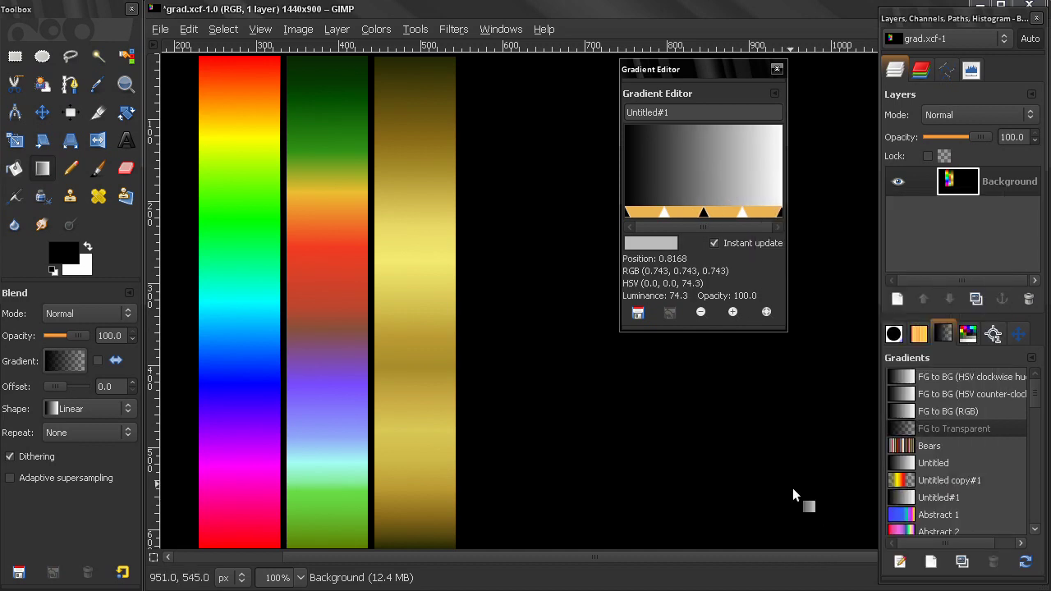
click(704, 211)
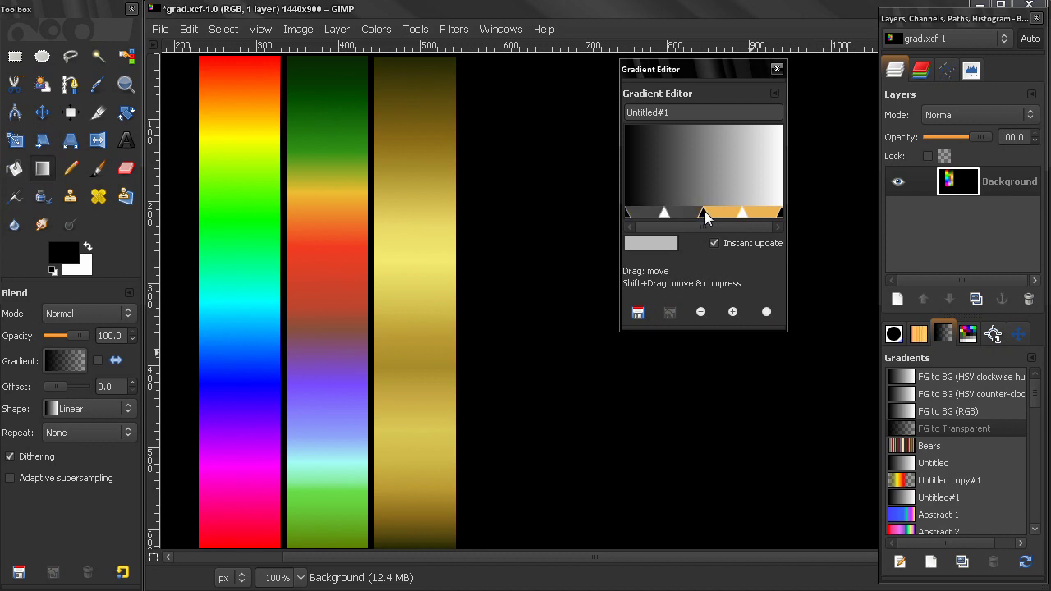